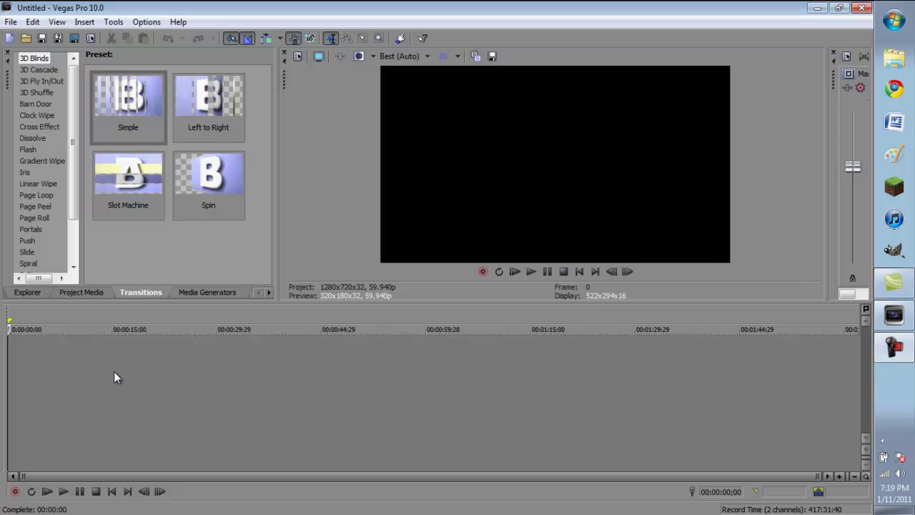
# Place the edit cursor at about 00:00:15;08 on the timeline.
pyautogui.click(114, 371)
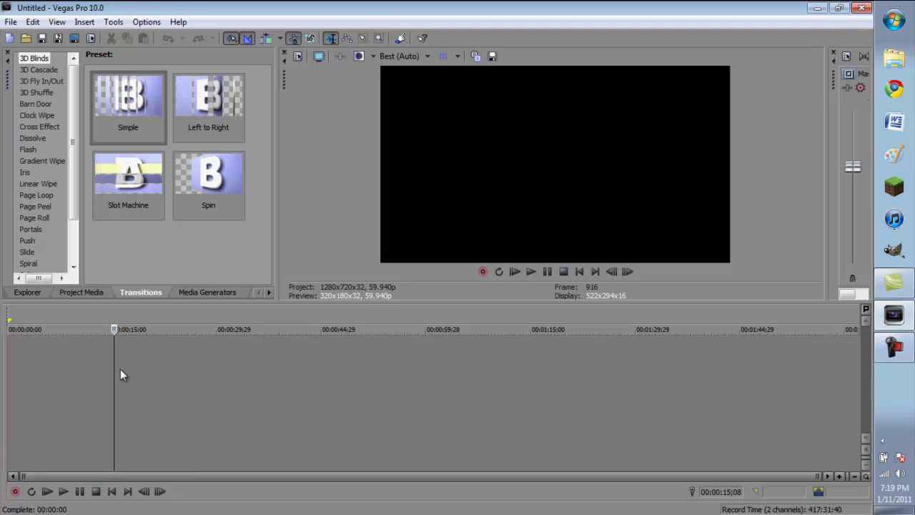
# Create a new project from the HD 720-60p template (1280x720, 59.940 fps).
pyautogui.hotkey('ctrl', 'n')
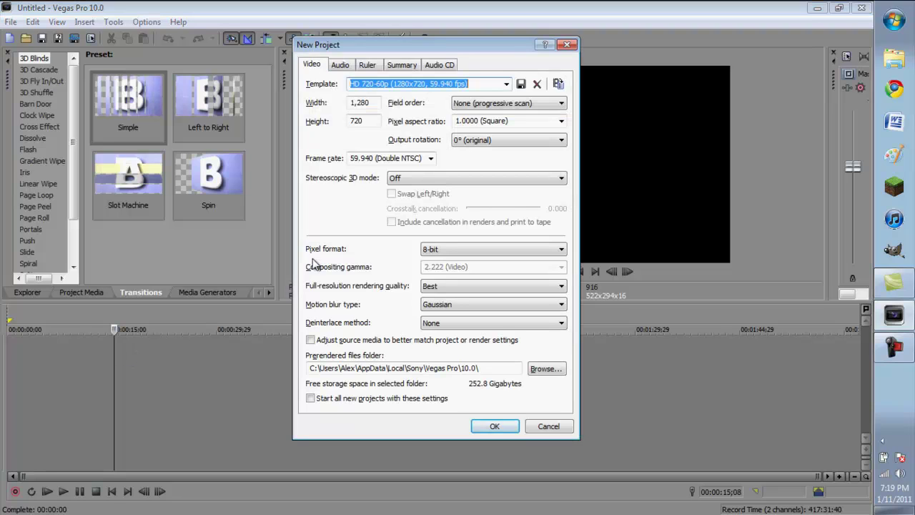
pyautogui.click(507, 84)
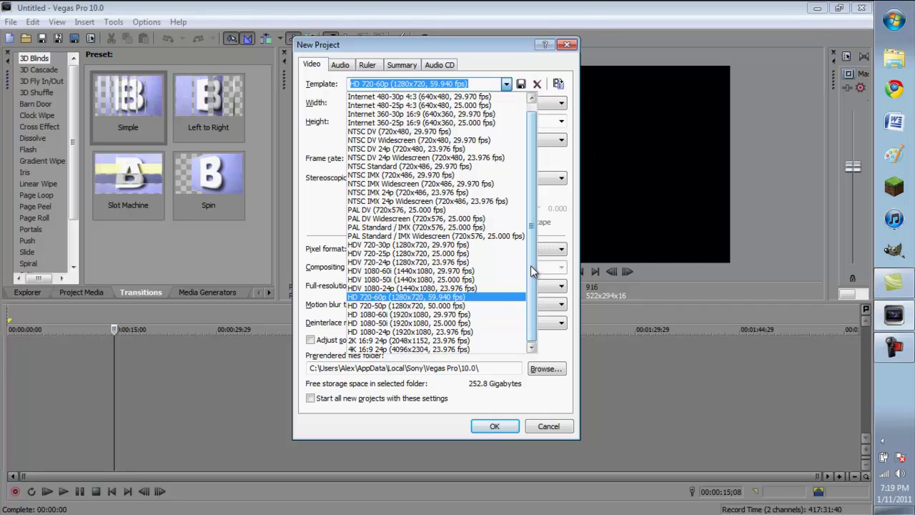
pyautogui.click(480, 297)
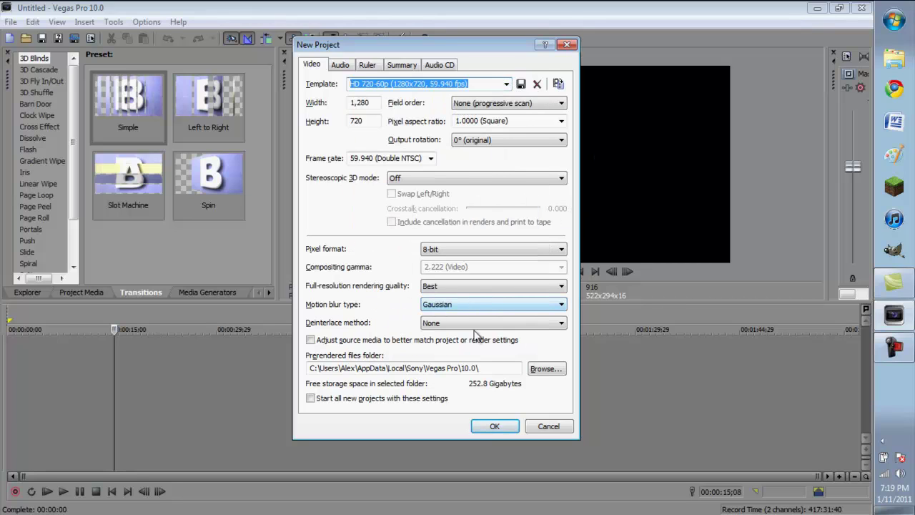
pyautogui.click(493, 427)
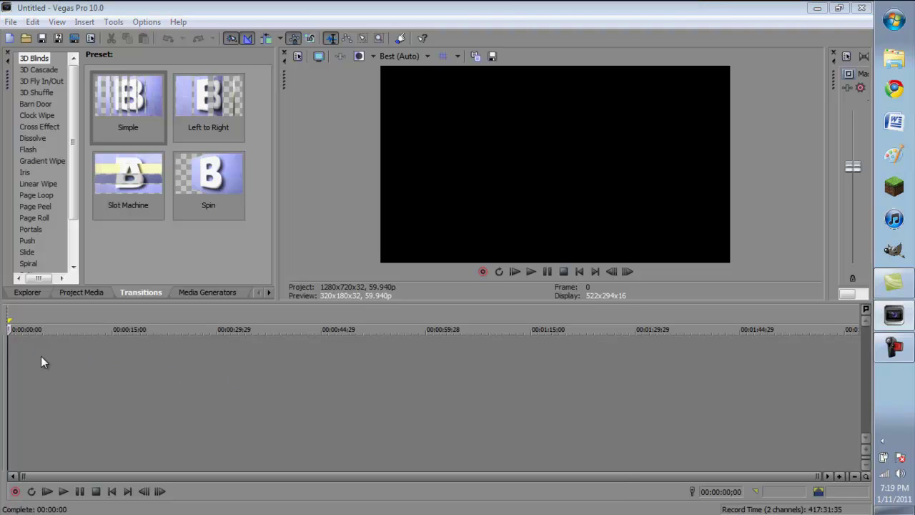
# Save the project under the name 'Text Tutorial.veg'.
pyautogui.hotkey('ctrl', 's')
pyautogui.write('Te')
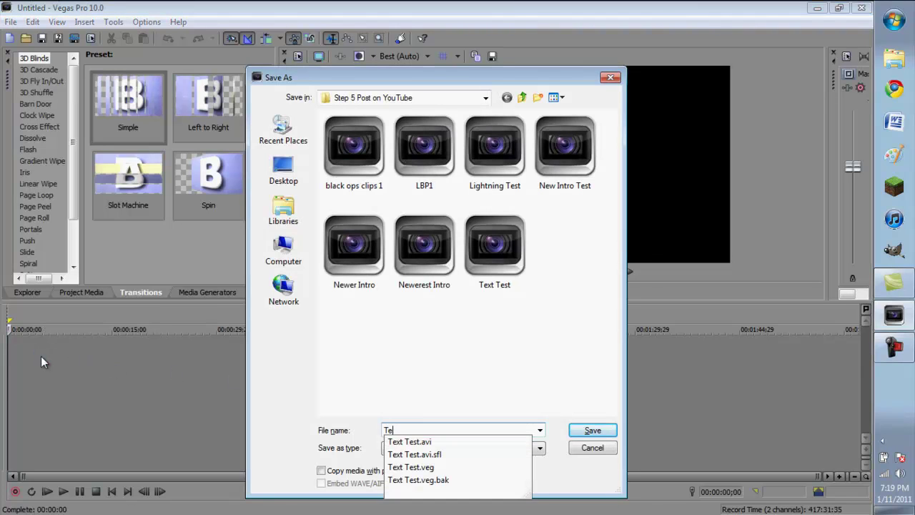
pyautogui.write('xt Tutorial')
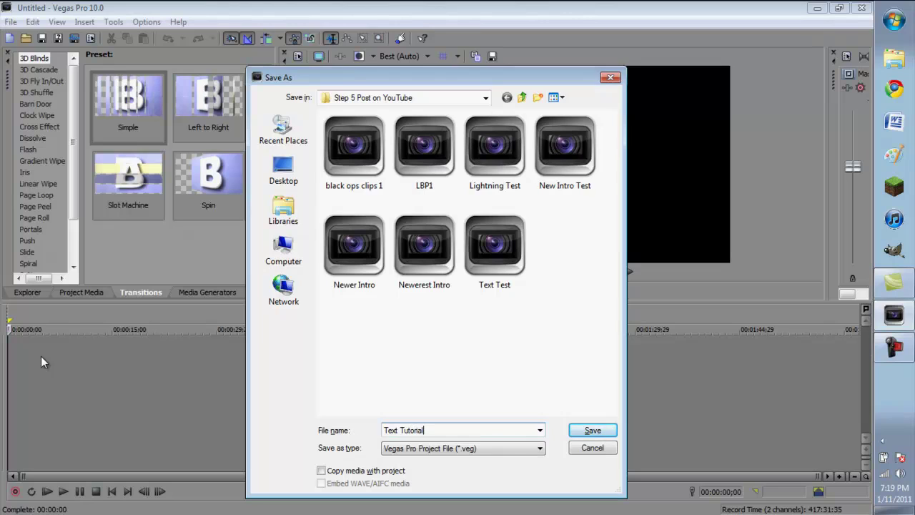
pyautogui.press('Return')
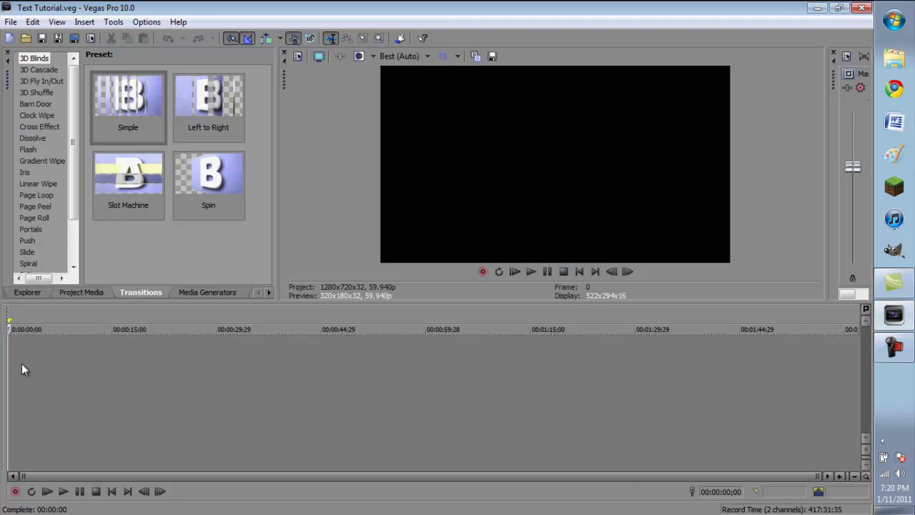
# Insert an empty video track and bring up its track context menu.
pyautogui.rightClick(44, 369)
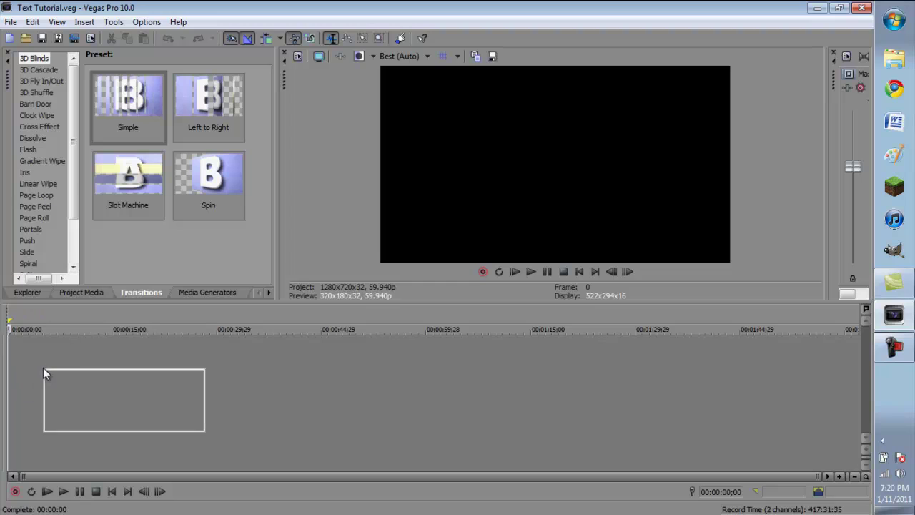
pyautogui.click(79, 403)
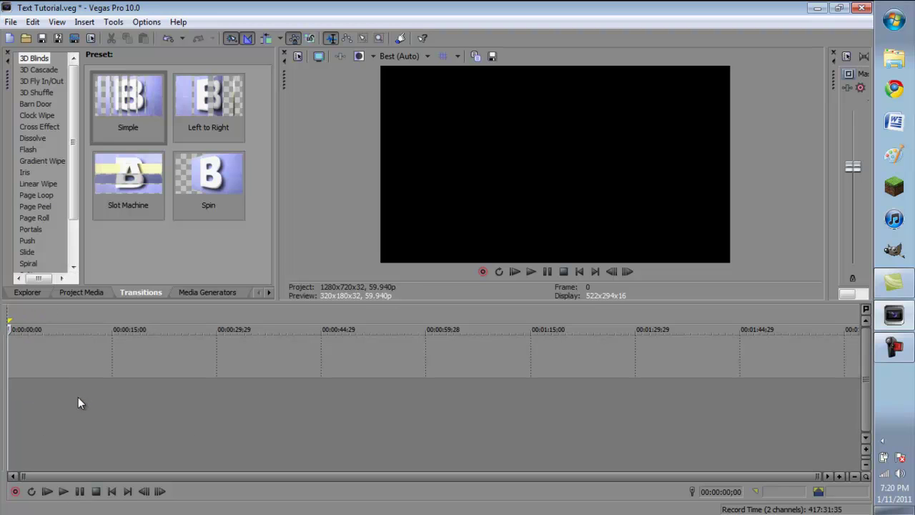
pyautogui.rightClick(27, 349)
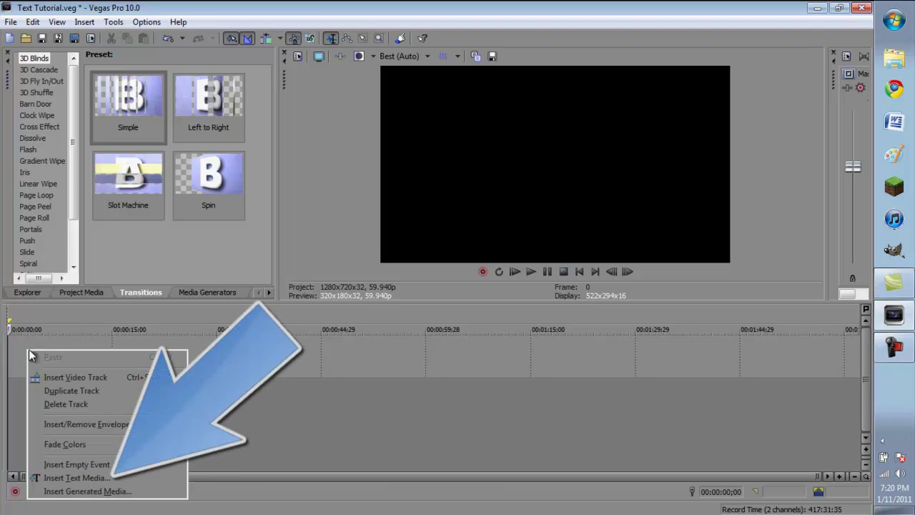
# Insert a text event and replace the default text with 'Alex', with bold turned off.
pyautogui.click(55, 479)
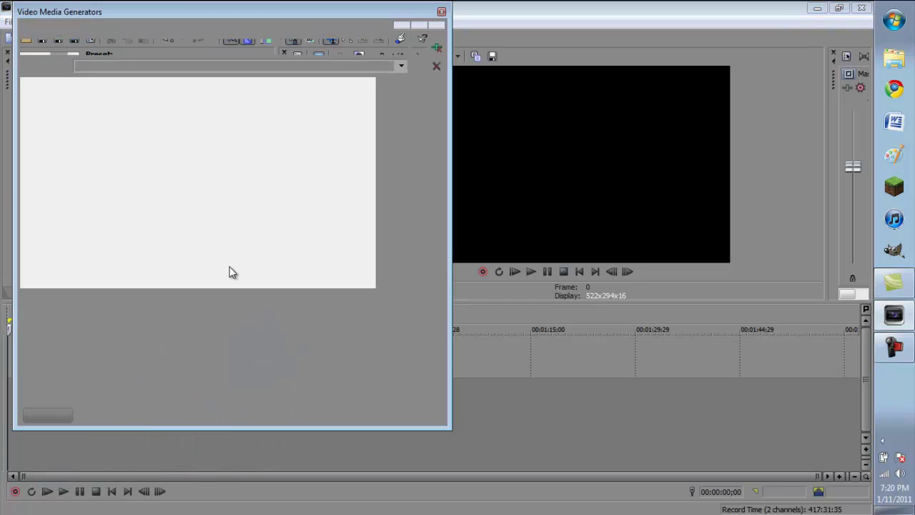
pyautogui.scroll(-1, 255, 222)
pyautogui.doubleClick(266, 217)
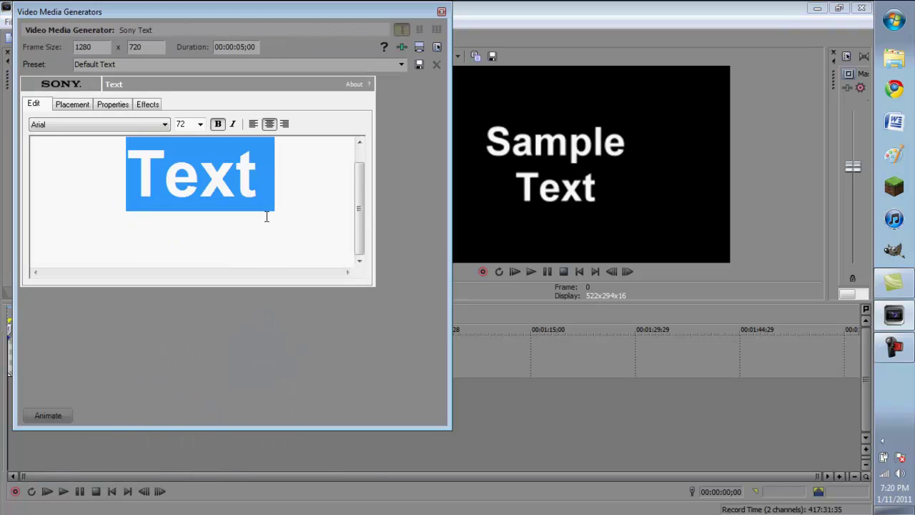
pyautogui.write('Alex')
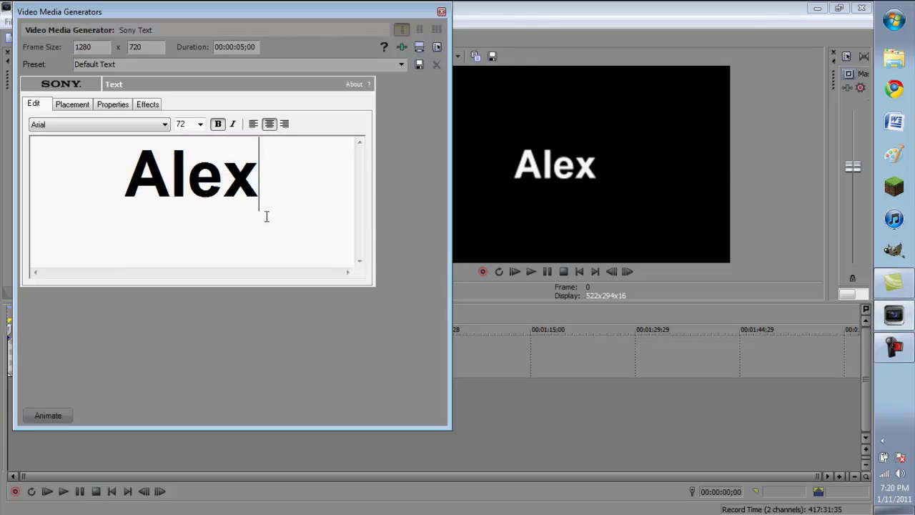
pyautogui.doubleClick(266, 217)
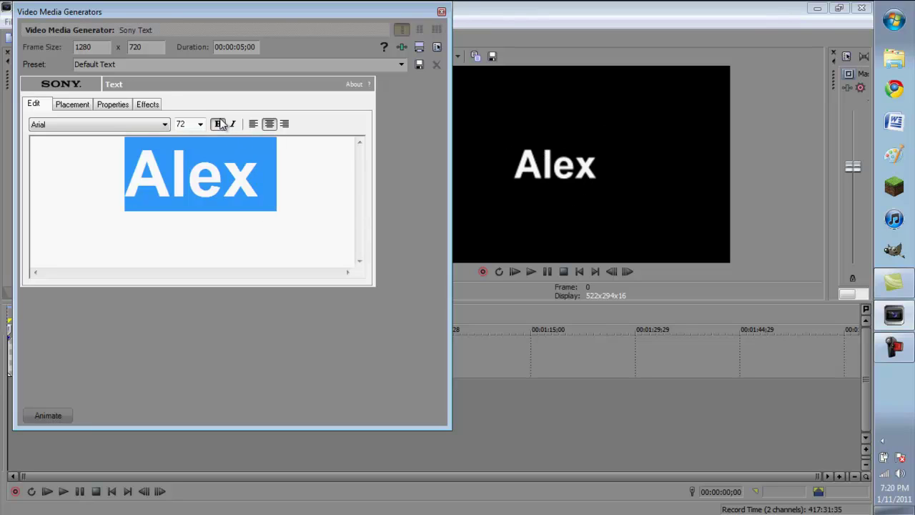
pyautogui.click(220, 123)
# Try the EXCESS font, then apply the GASMASK font to the ALEX text.
pyautogui.click(138, 125)
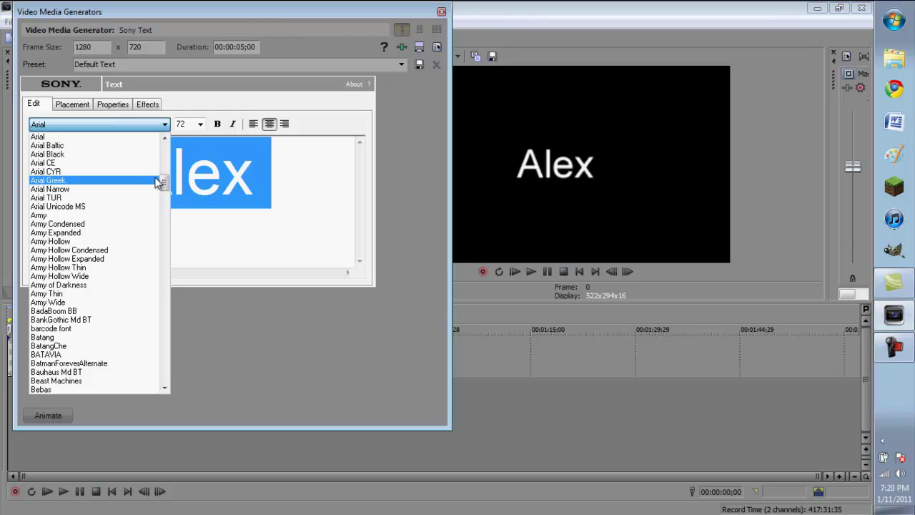
pyautogui.moveTo(160, 181); pyautogui.dragTo(163, 193)
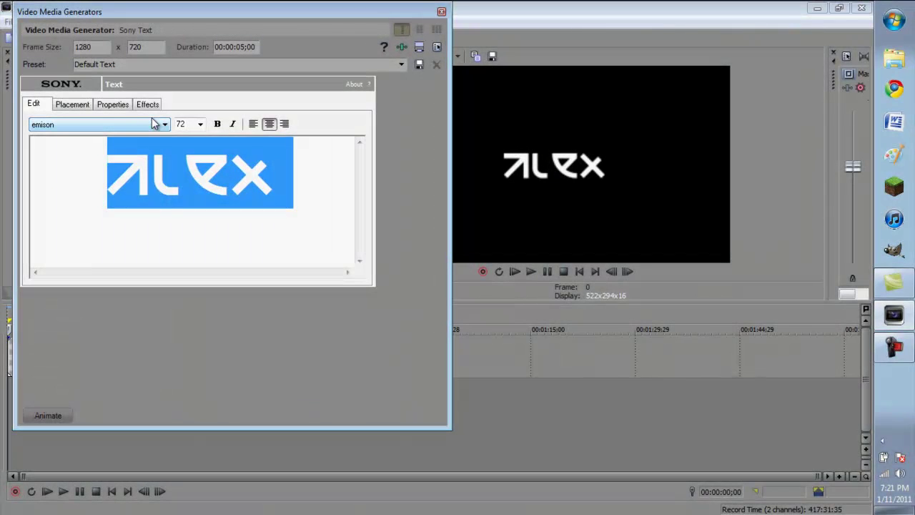
pyautogui.click(153, 124)
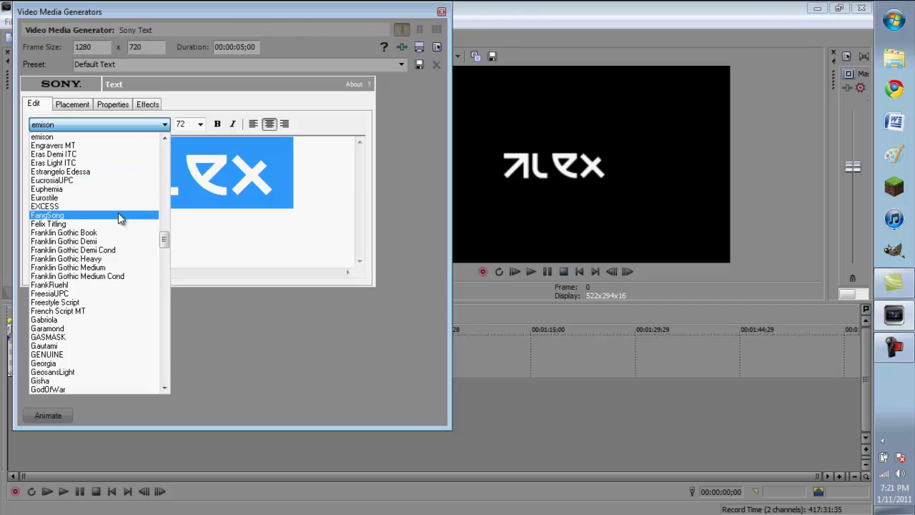
pyautogui.click(115, 207)
pyautogui.click(126, 124)
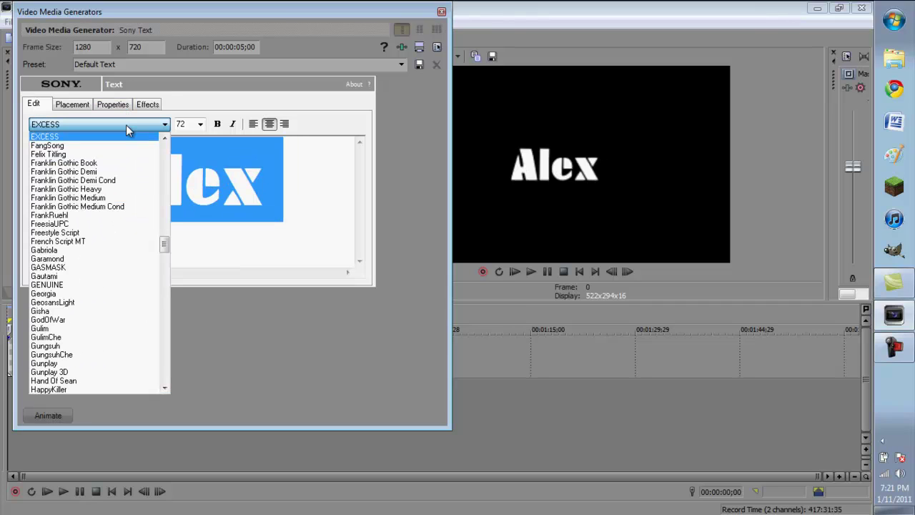
pyautogui.click(117, 271)
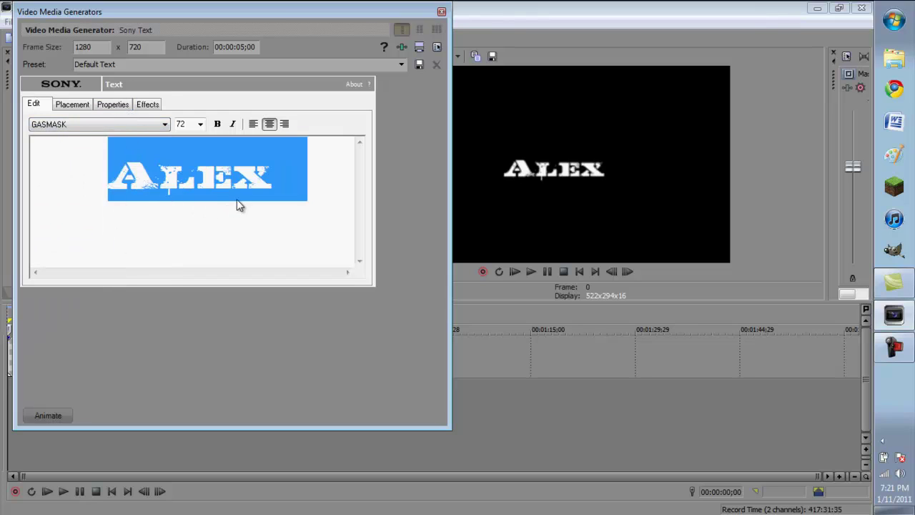
pyautogui.click(294, 176)
pyautogui.hotkey('ctrl', 'a')
# Set the text placement's safe zone to none.
pyautogui.click(84, 106)
pyautogui.click(300, 136)
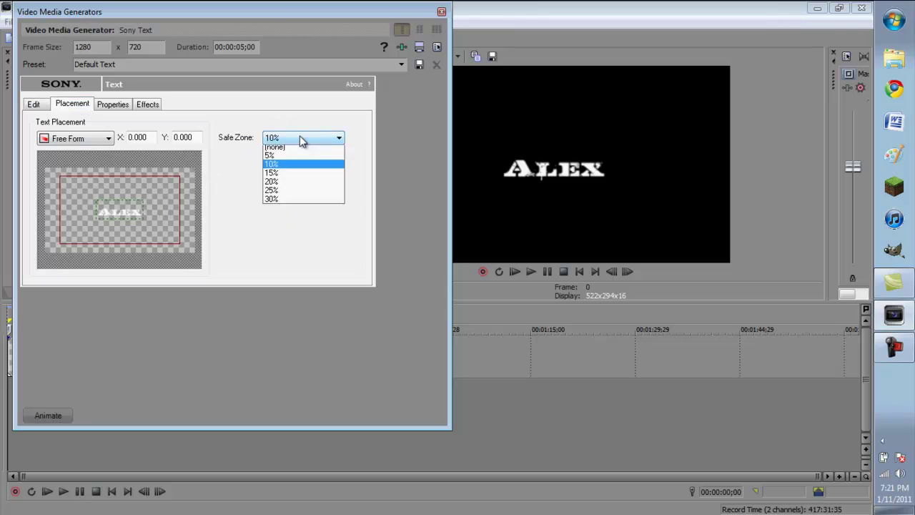
pyautogui.click(300, 148)
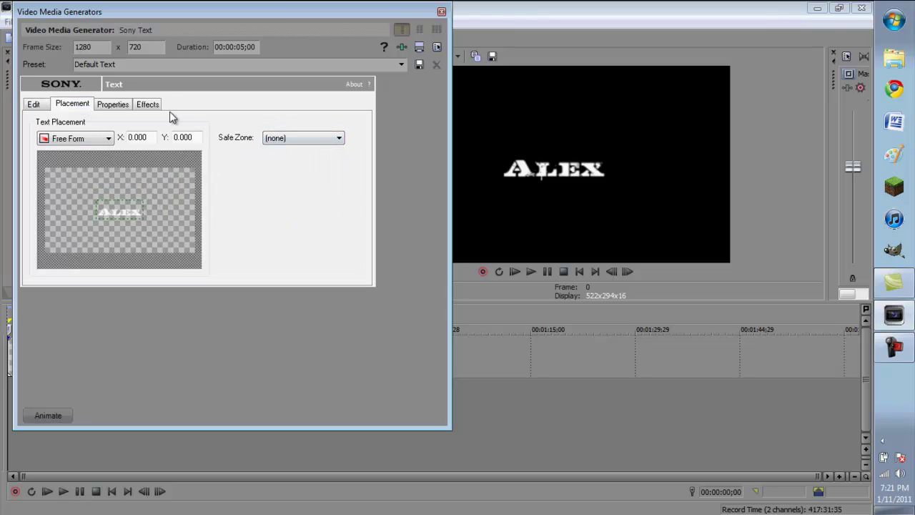
pyautogui.click(120, 107)
# Make the text dark blue, set background alpha to 0, and scale it to 0.944.
pyautogui.moveTo(139, 186)
pyautogui.mouseDown()
pyautogui.moveTo(117, 168)
pyautogui.moveTo(122, 200)
pyautogui.moveTo(117, 176)
pyautogui.moveTo(142, 187)
pyautogui.mouseUp()
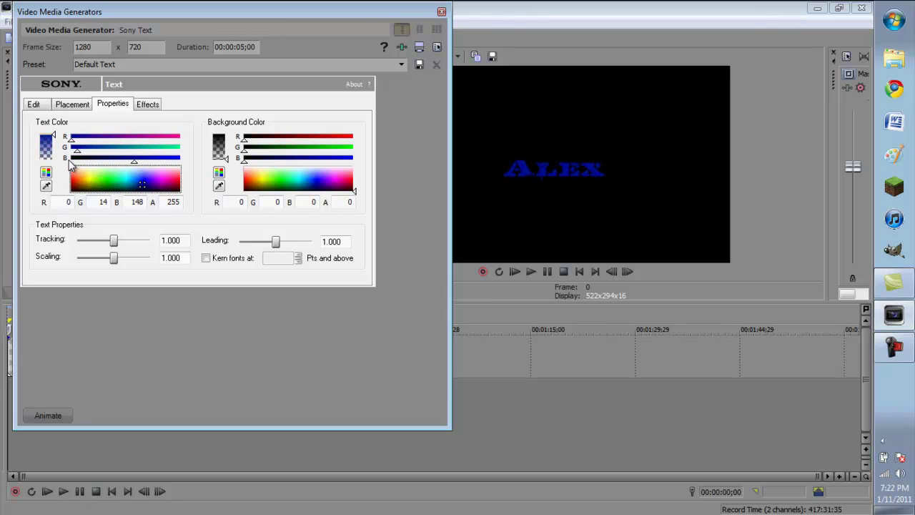
pyautogui.moveTo(261, 170)
pyautogui.mouseDown()
pyautogui.moveTo(307, 187)
pyautogui.moveTo(346, 184)
pyautogui.mouseUp()
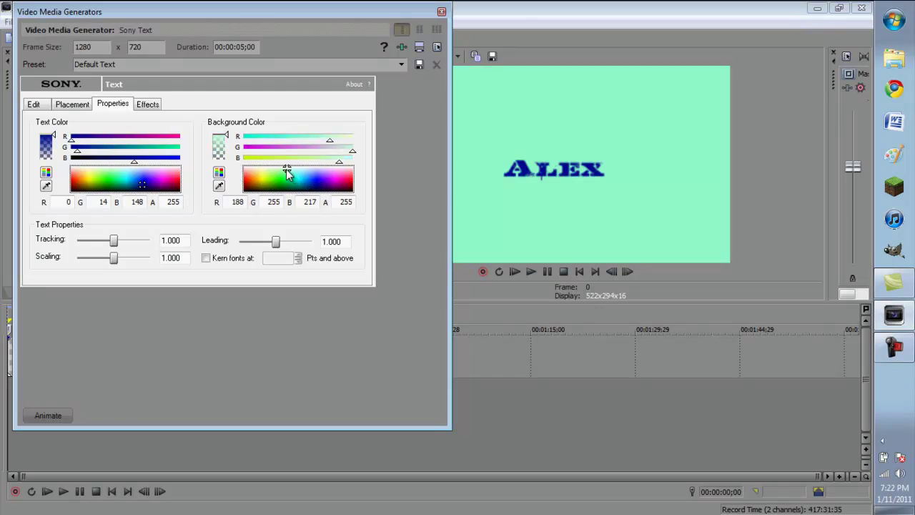
pyautogui.moveTo(226, 136); pyautogui.dragTo(230, 169)
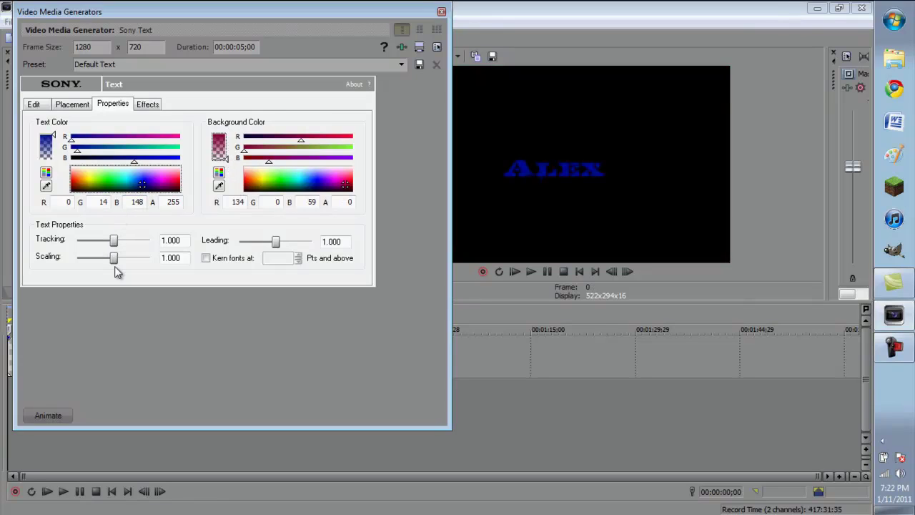
pyautogui.moveTo(115, 268)
pyautogui.mouseDown()
pyautogui.moveTo(93, 264)
pyautogui.moveTo(134, 268)
pyautogui.moveTo(111, 261)
pyautogui.mouseUp()
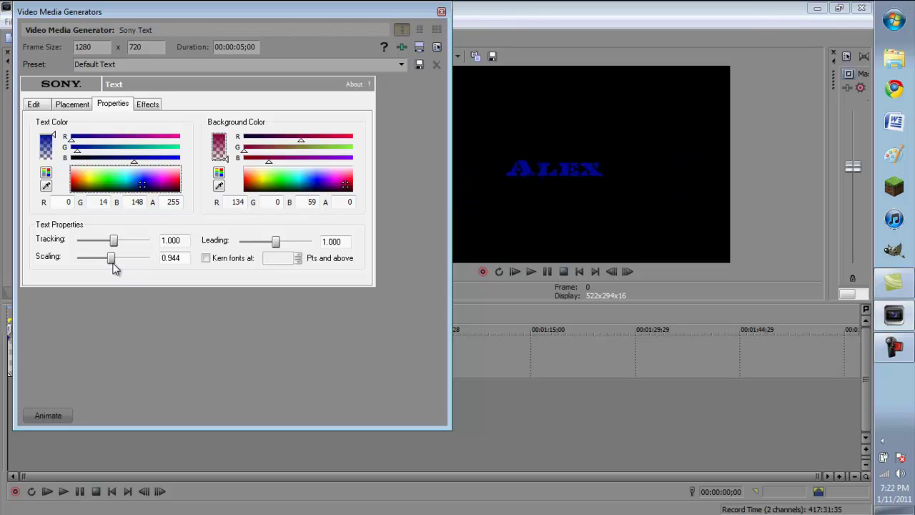
# Raise the ALEX font size, trying 126 before settling on 218.
pyautogui.click(41, 107)
pyautogui.click(201, 124)
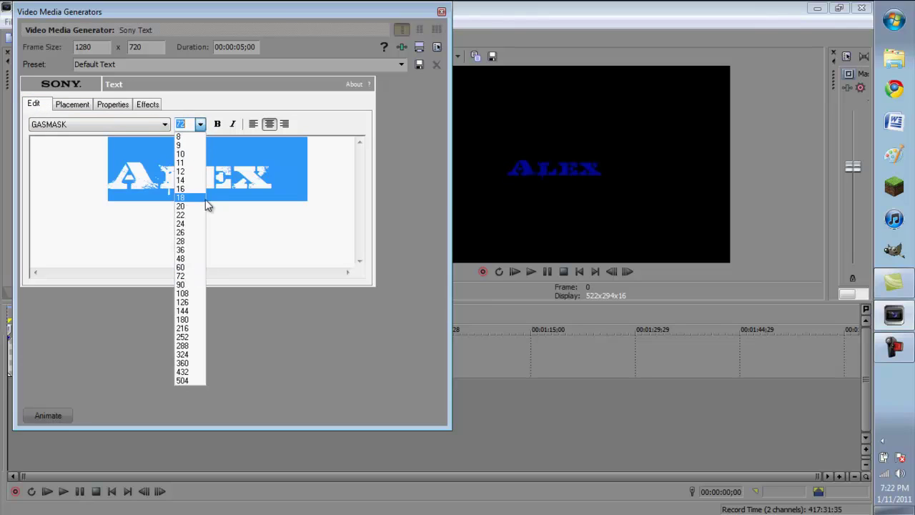
pyautogui.click(183, 302)
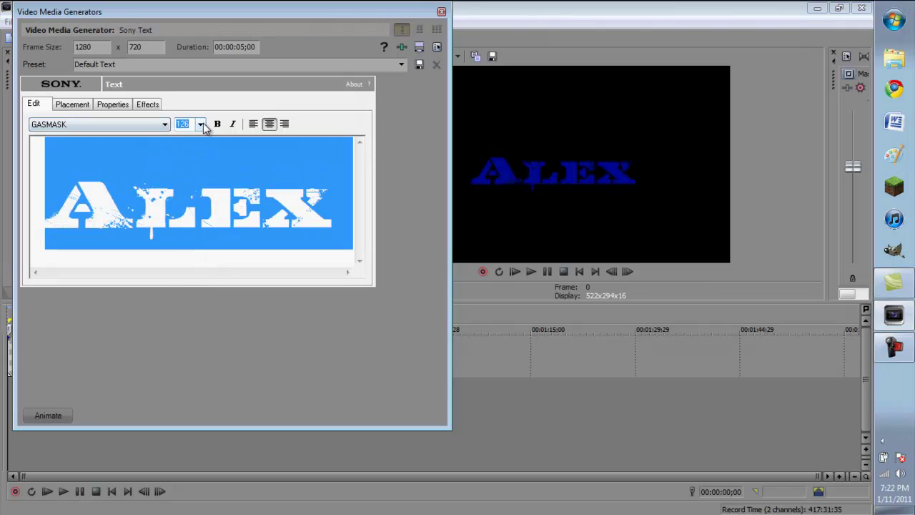
pyautogui.click(202, 125)
pyautogui.click(199, 331)
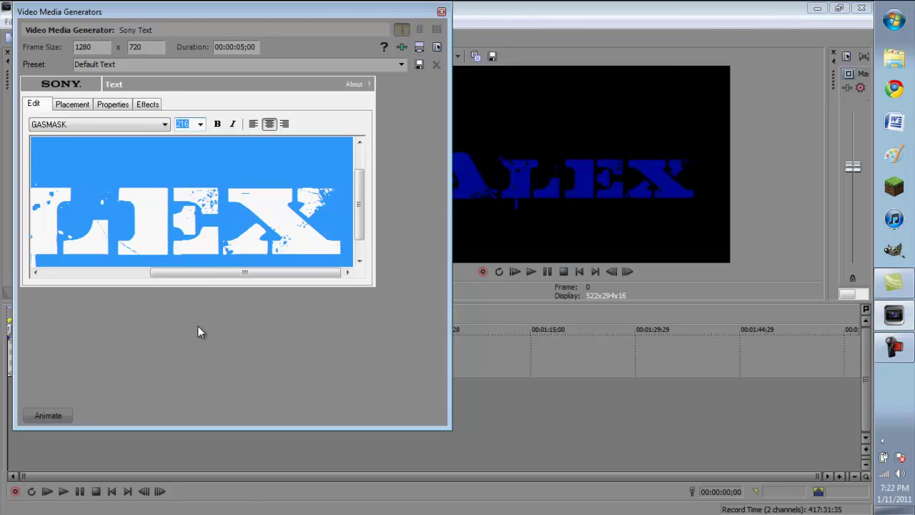
pyautogui.click(123, 104)
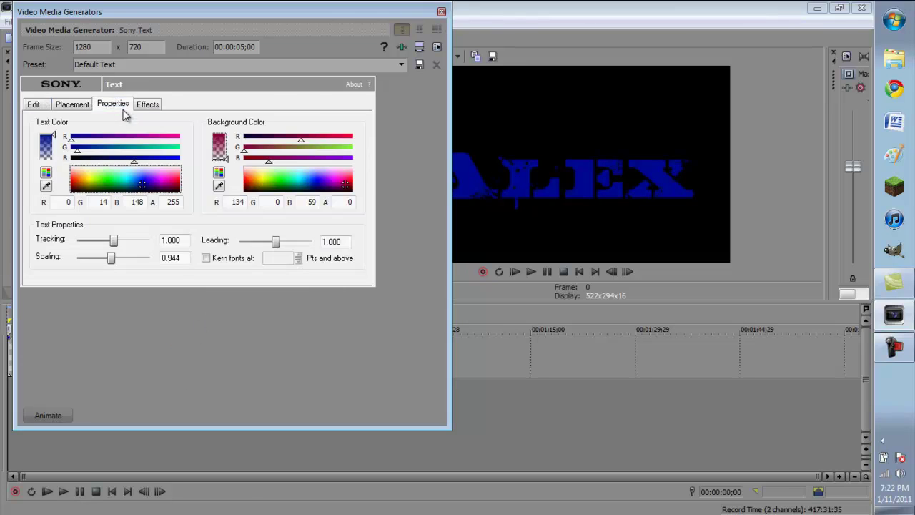
# Turn on the yellow outline for ALEX with feather 0.000 and width 0.190.
pyautogui.click(147, 105)
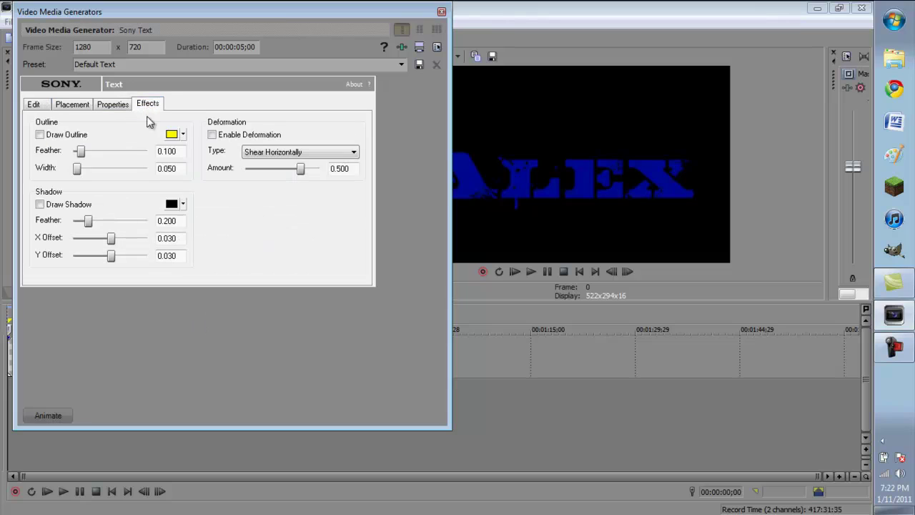
pyautogui.click(40, 134)
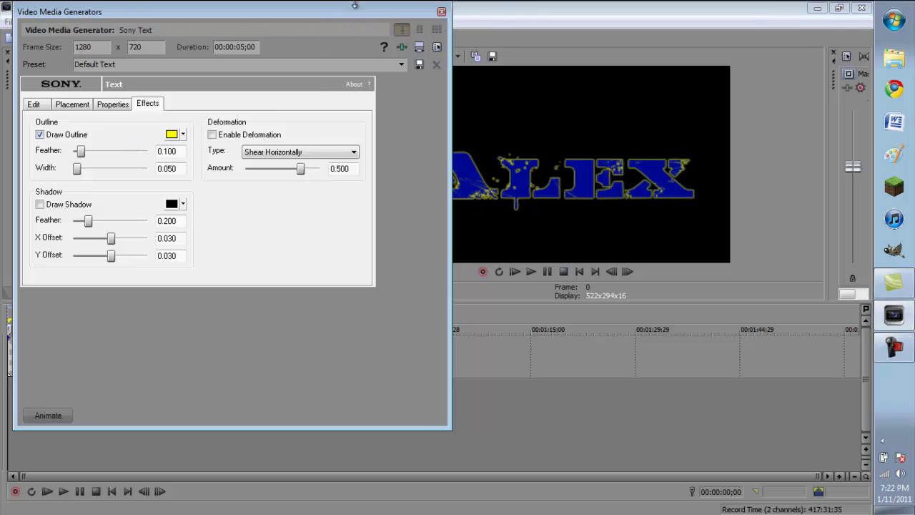
pyautogui.moveTo(354, 5); pyautogui.dragTo(325, 24)
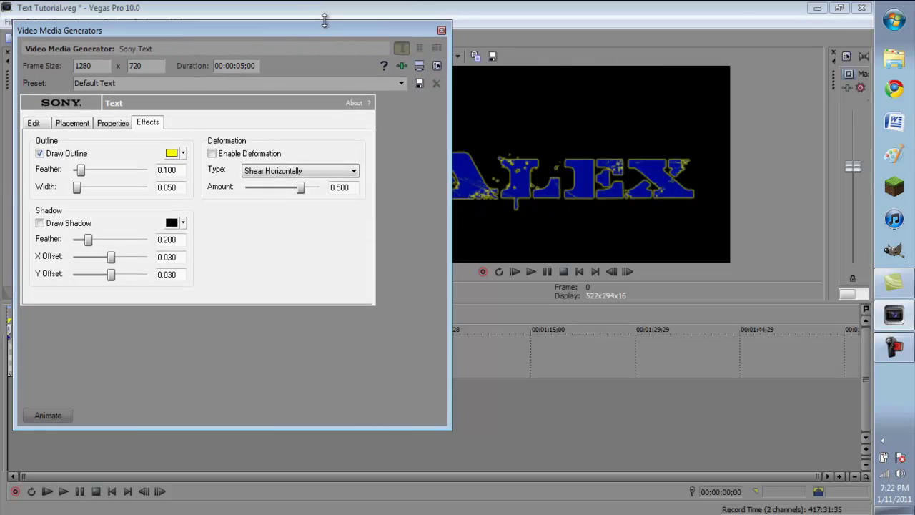
pyautogui.moveTo(451, 93)
pyautogui.mouseDown()
pyautogui.moveTo(371, 116)
pyautogui.moveTo(392, 116)
pyautogui.mouseUp()
pyautogui.moveTo(298, 33); pyautogui.dragTo(285, 32)
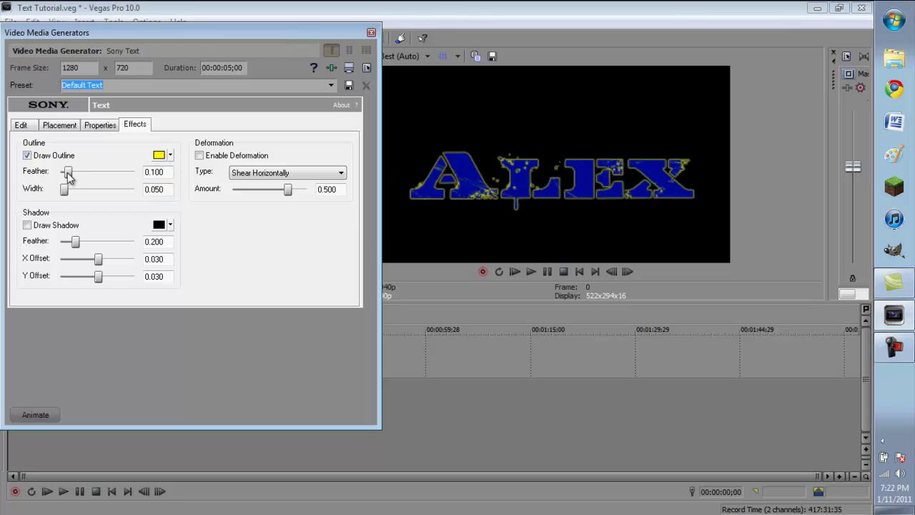
pyautogui.moveTo(67, 172)
pyautogui.mouseDown()
pyautogui.moveTo(118, 172)
pyautogui.moveTo(60, 176)
pyautogui.moveTo(113, 189)
pyautogui.moveTo(77, 191)
pyautogui.mouseUp()
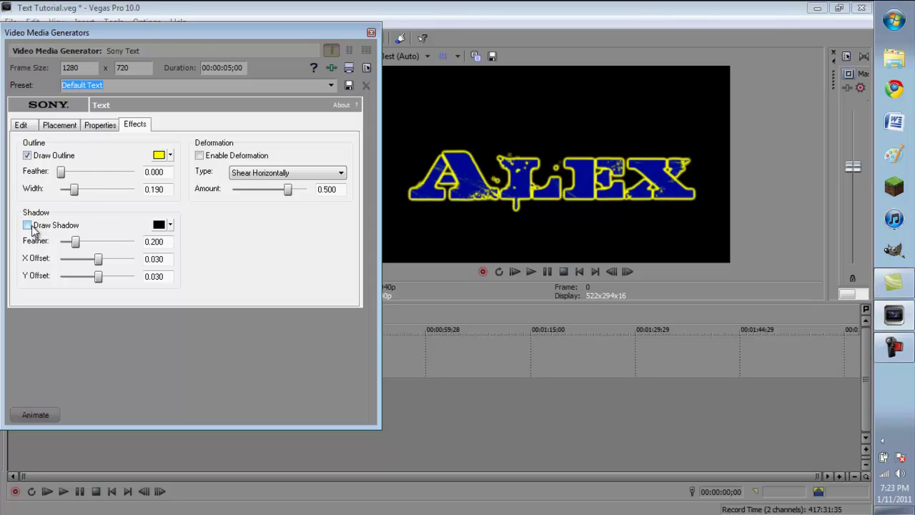
# Give the ALEX text a cyan shadow with shadow feather 1.000.
pyautogui.click(171, 226)
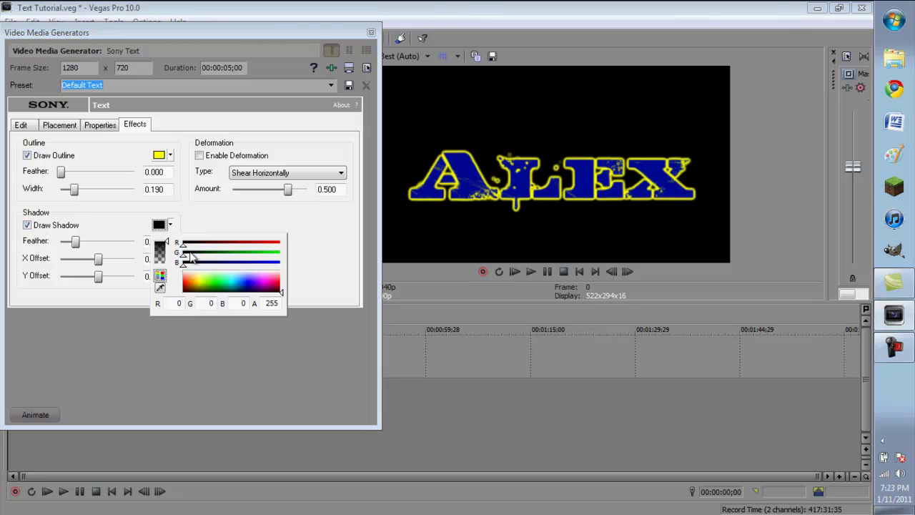
pyautogui.click(226, 284)
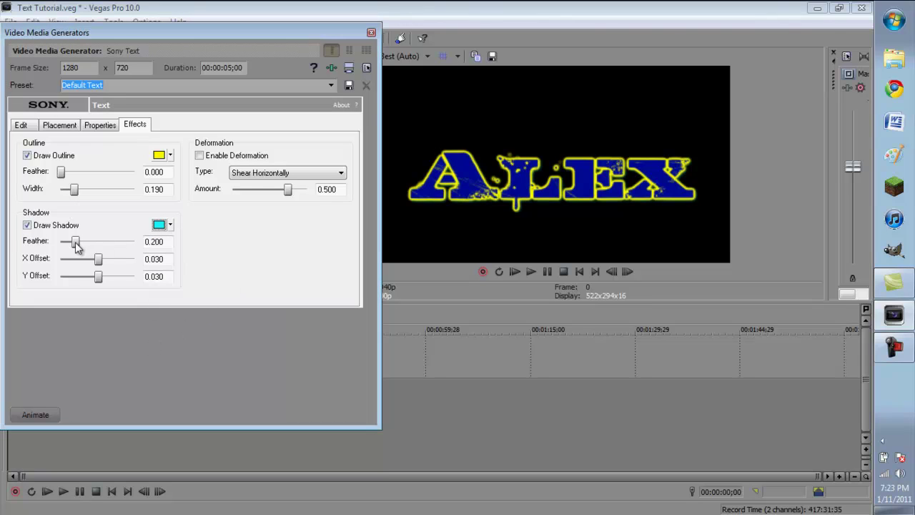
pyautogui.doubleClick(156, 242)
pyautogui.write('1')
pyautogui.press('Return')
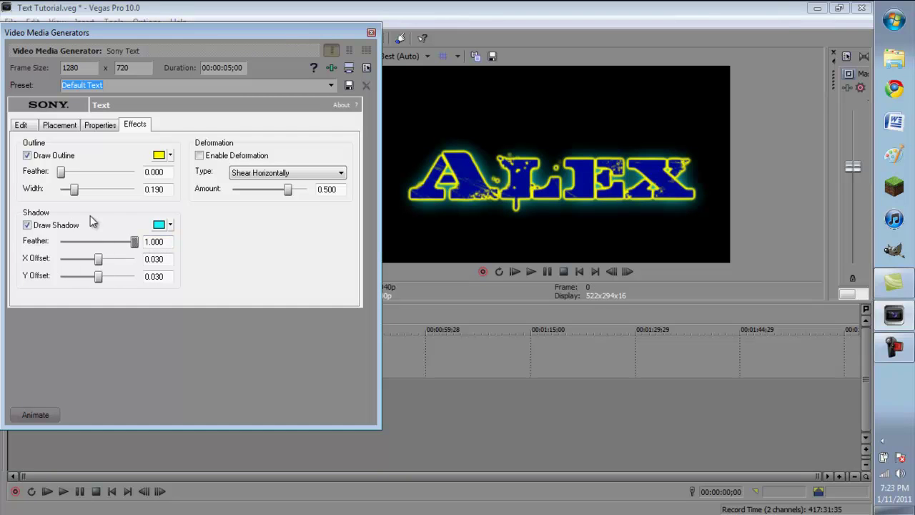
pyautogui.click(111, 126)
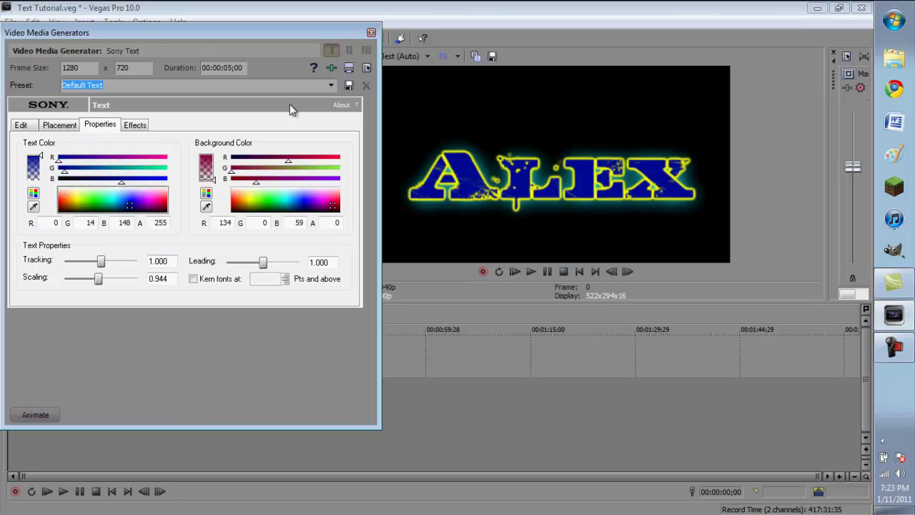
# Close the text generator, trim the ALEX event, and move it to start at 10 seconds.
pyautogui.click(371, 33)
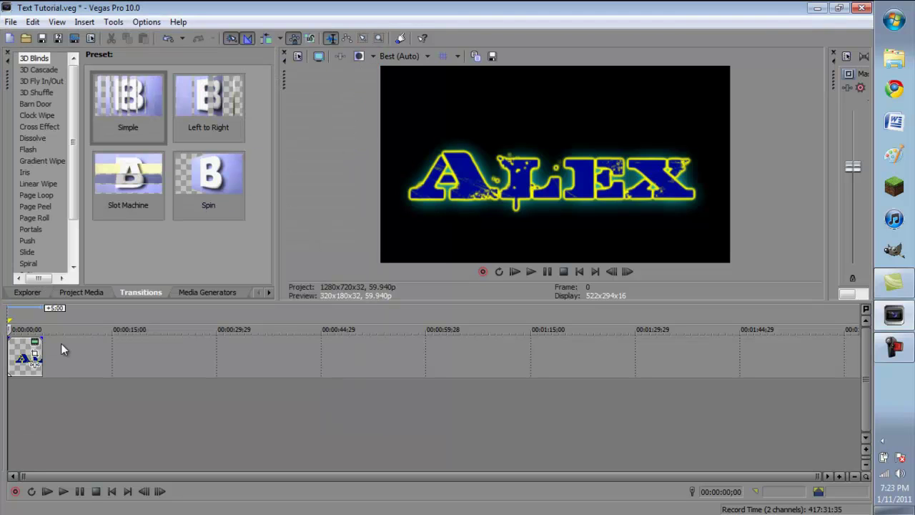
pyautogui.moveTo(37, 351); pyautogui.dragTo(28, 354)
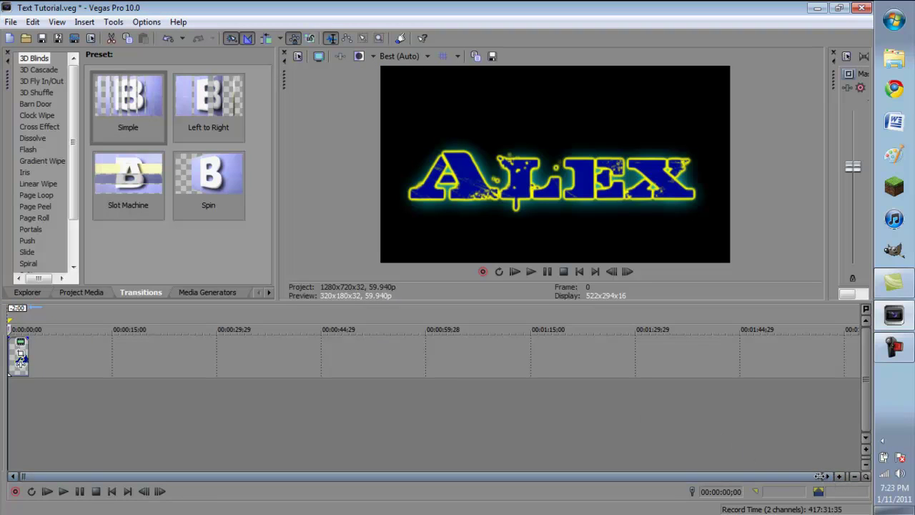
pyautogui.moveTo(818, 477); pyautogui.dragTo(357, 477)
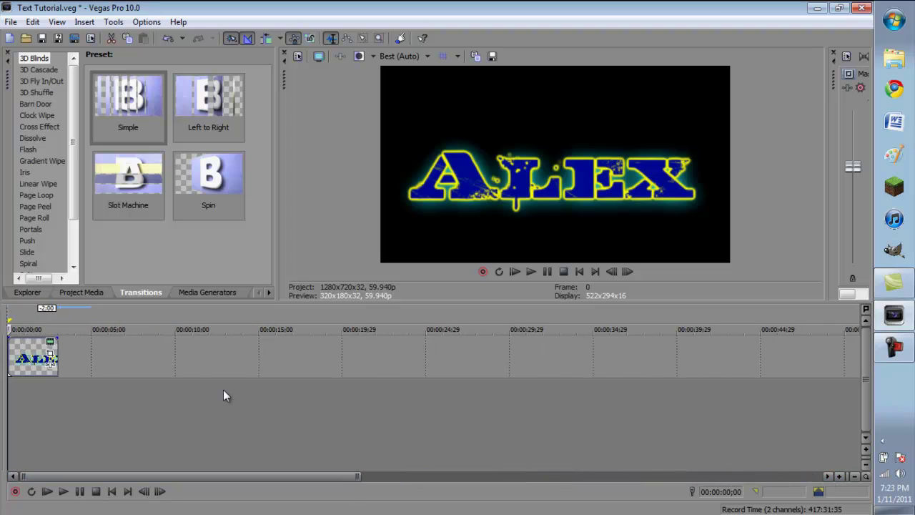
pyautogui.moveTo(23, 348); pyautogui.dragTo(191, 350)
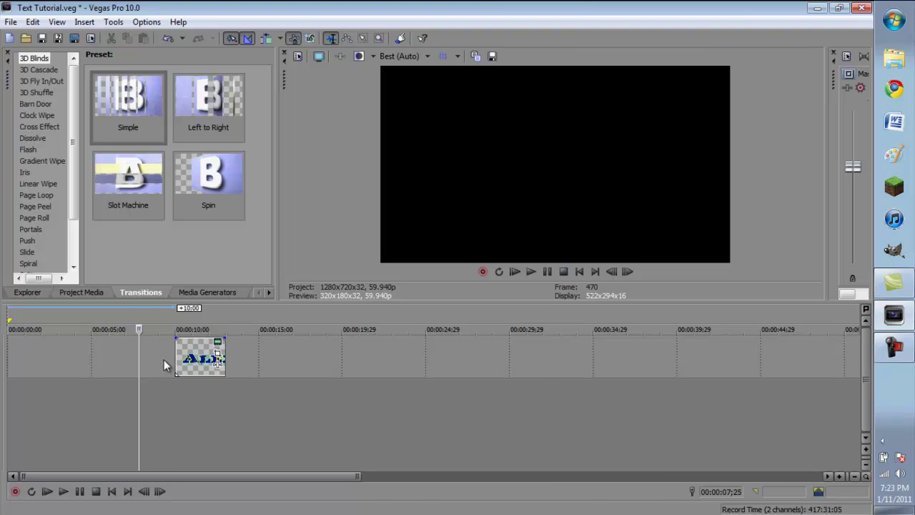
# Add a short fade-in to the ALEX event and play it back.
pyautogui.click(164, 358)
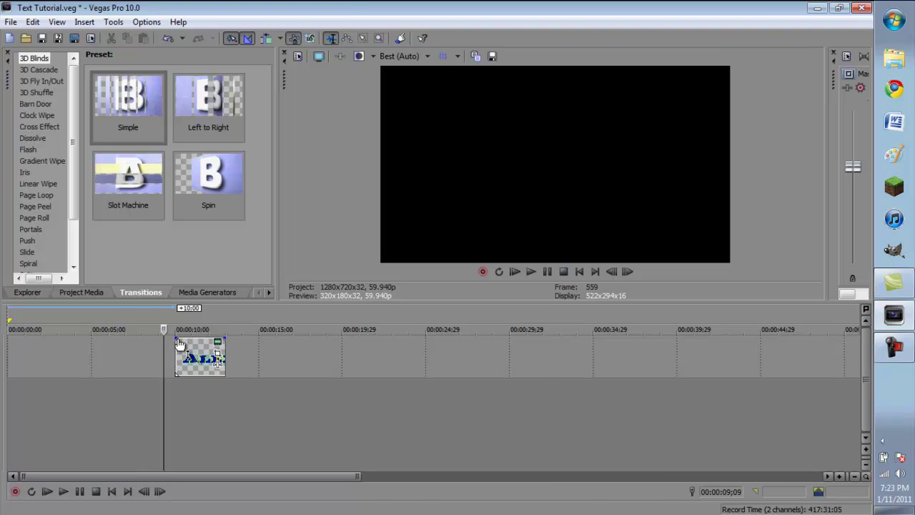
pyautogui.moveTo(177, 338); pyautogui.dragTo(185, 339)
pyautogui.click(169, 346)
pyautogui.press('space')
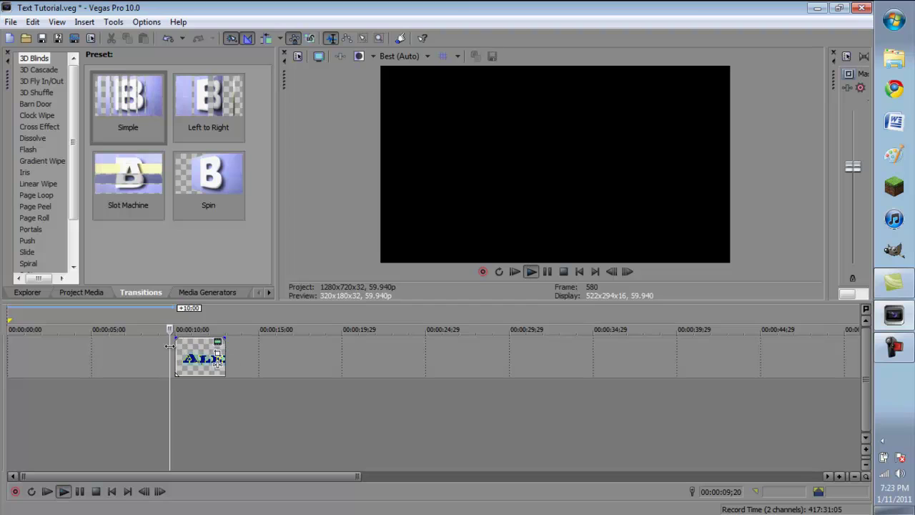
pyautogui.press('space')
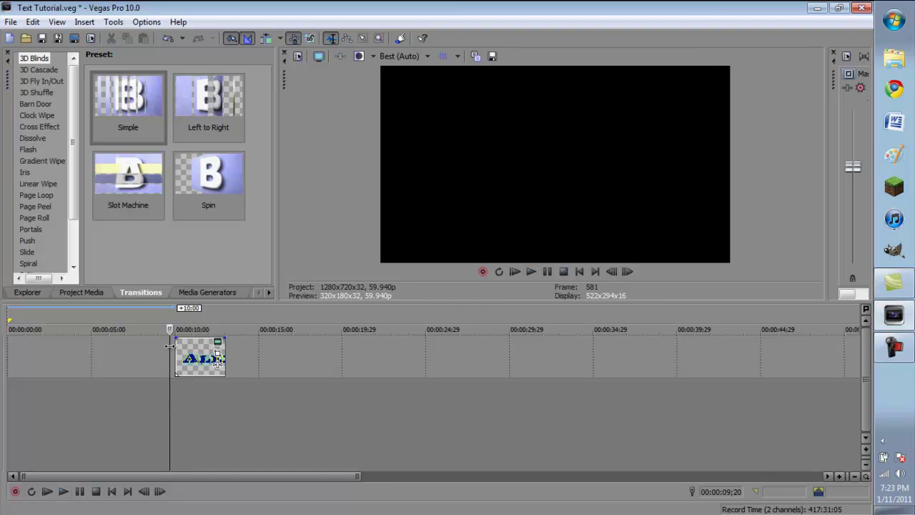
pyautogui.moveTo(176, 338); pyautogui.dragTo(184, 339)
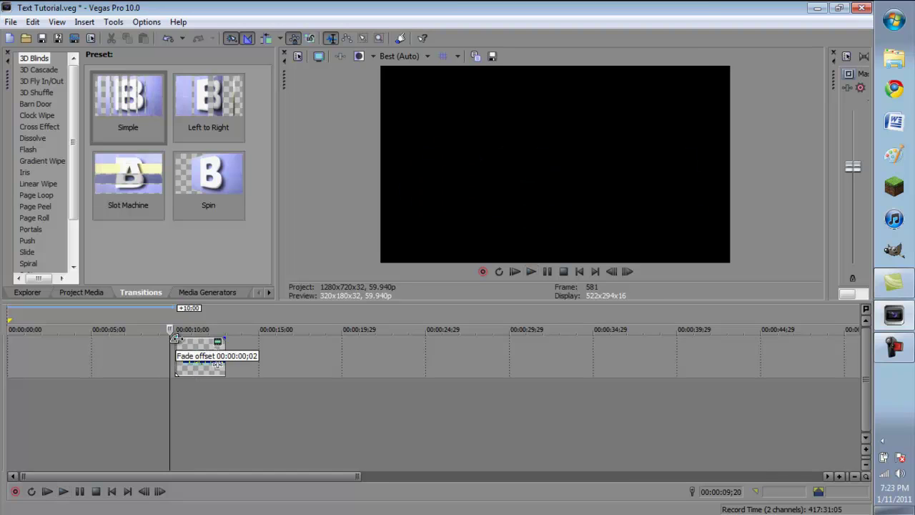
pyautogui.click(165, 352)
pyautogui.press('space')
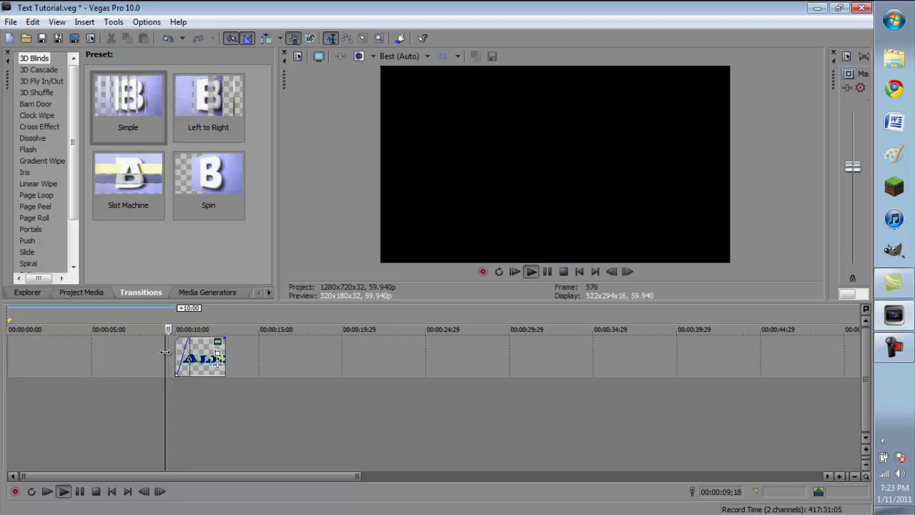
pyautogui.press('space')
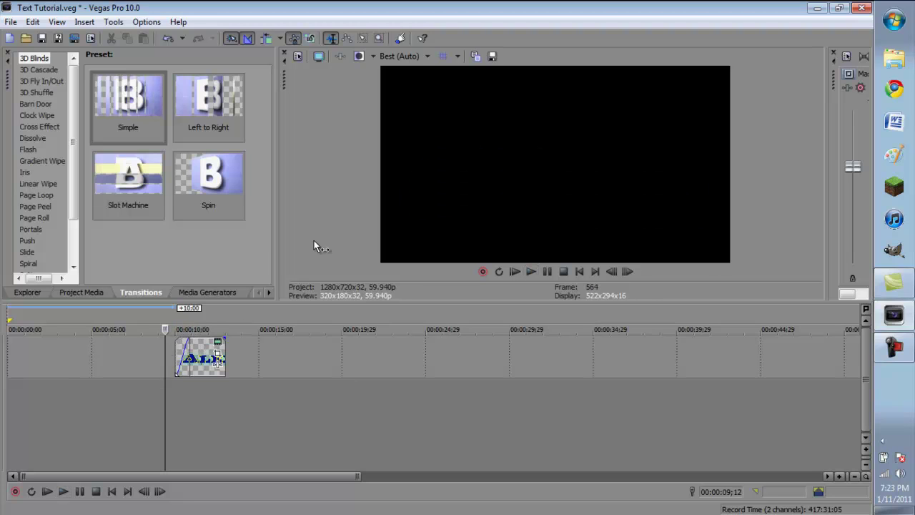
pyautogui.rightClick(188, 344)
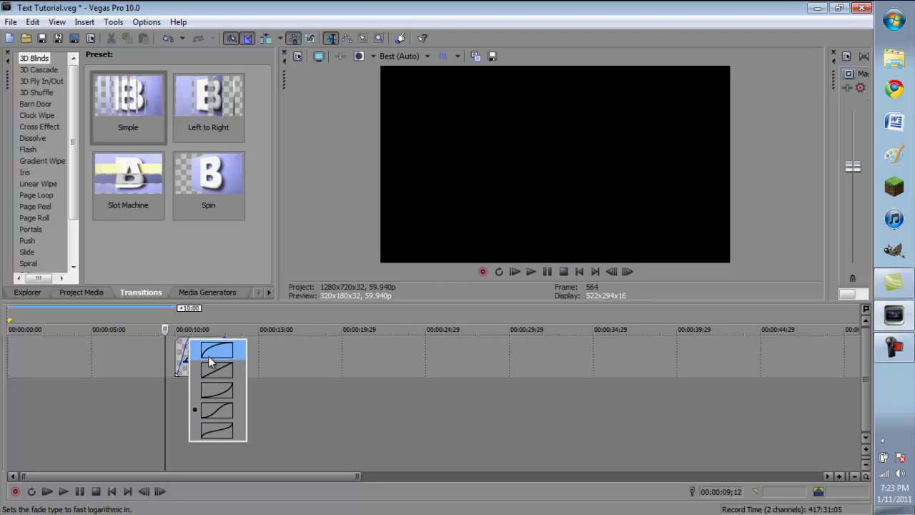
pyautogui.click(203, 431)
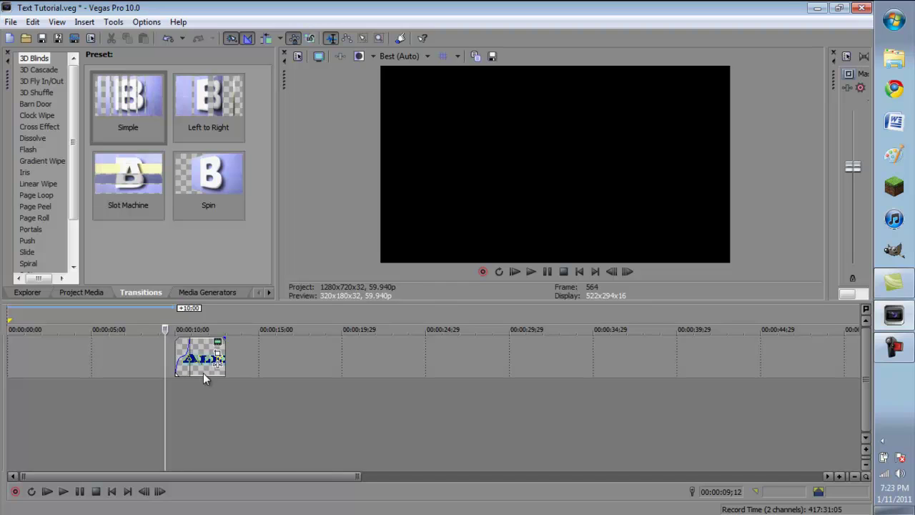
pyautogui.press('space')
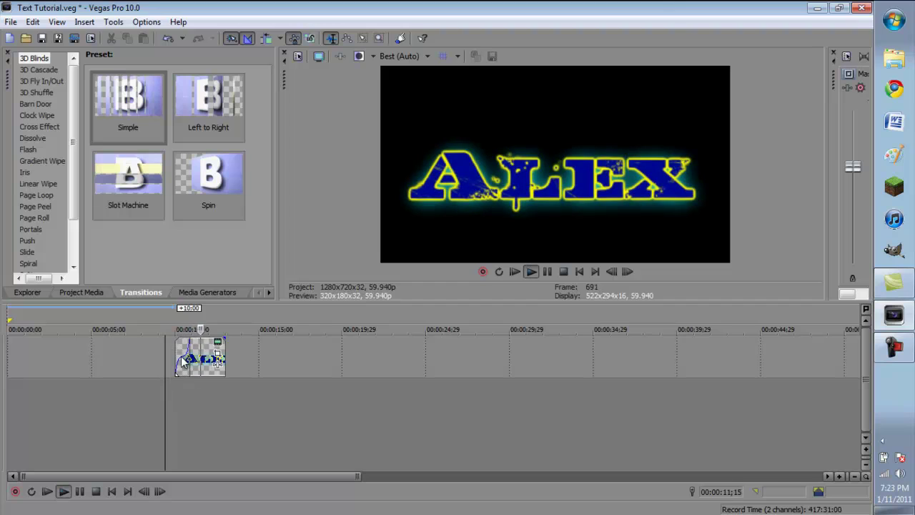
pyautogui.press('space')
pyautogui.moveTo(191, 345); pyautogui.dragTo(172, 347)
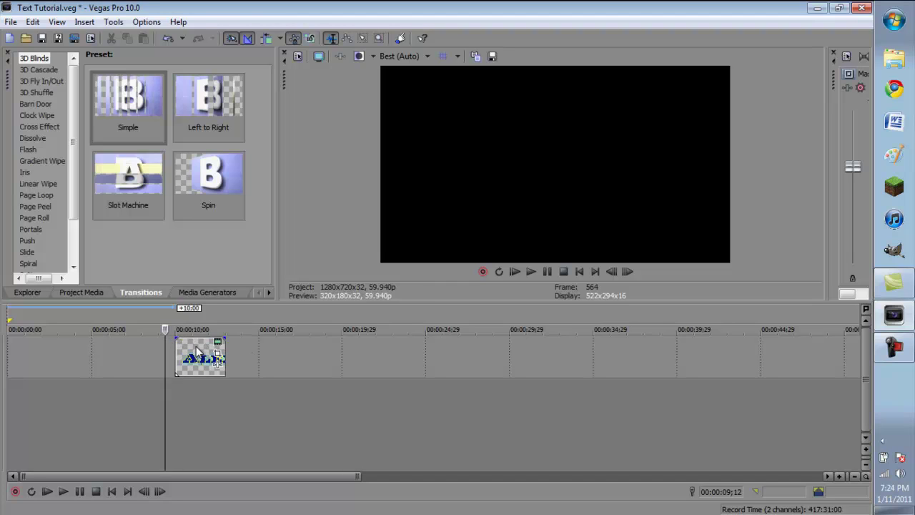
# Split the ALEX event and drag the first part's opacity down.
pyautogui.click(197, 355)
pyautogui.click(200, 354)
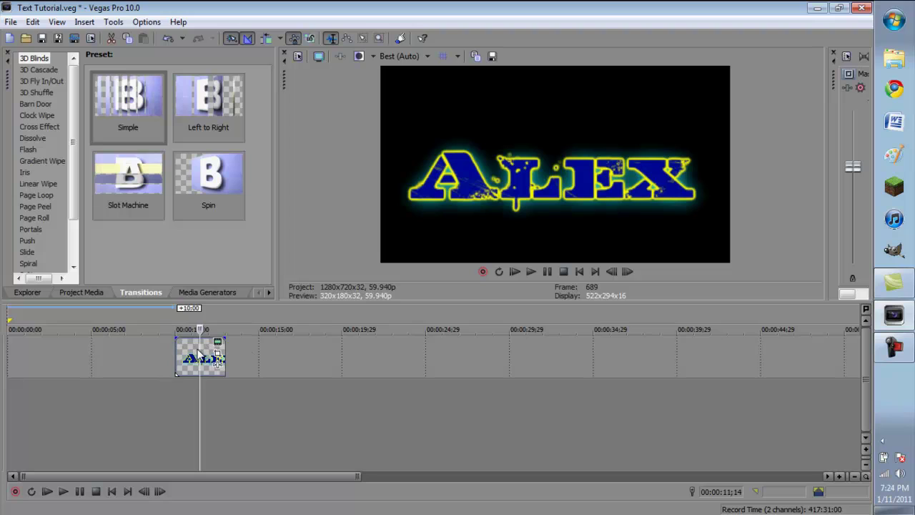
pyautogui.press('s')
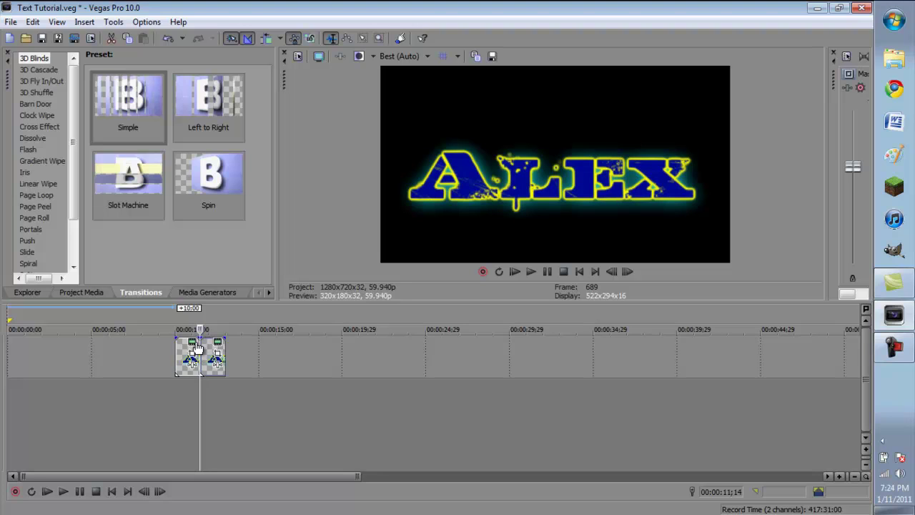
pyautogui.moveTo(188, 338); pyautogui.dragTo(189, 363)
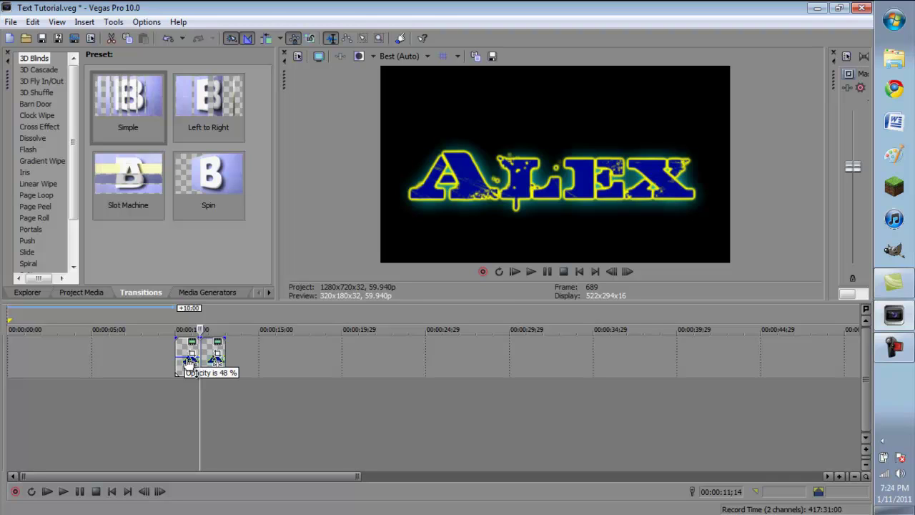
# Preview the opacity change from before the event and save the project.
pyautogui.click(162, 359)
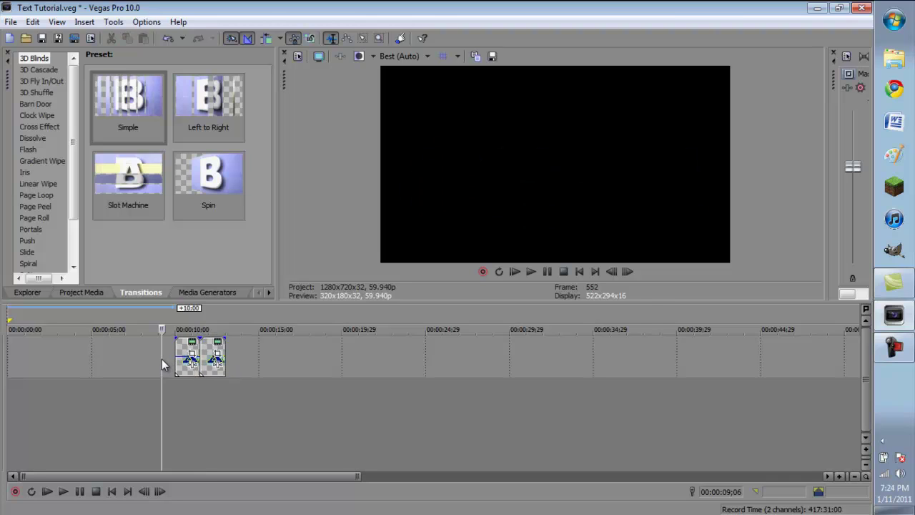
pyautogui.press('space')
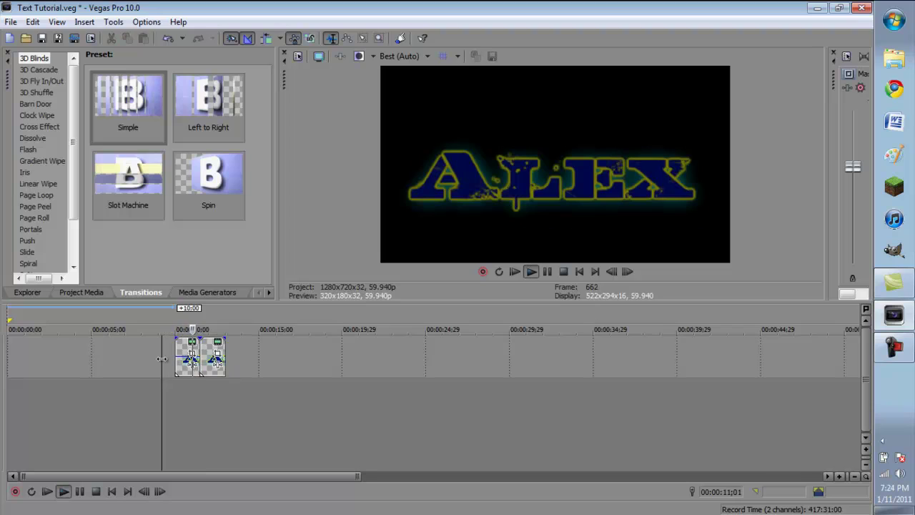
pyautogui.press('space')
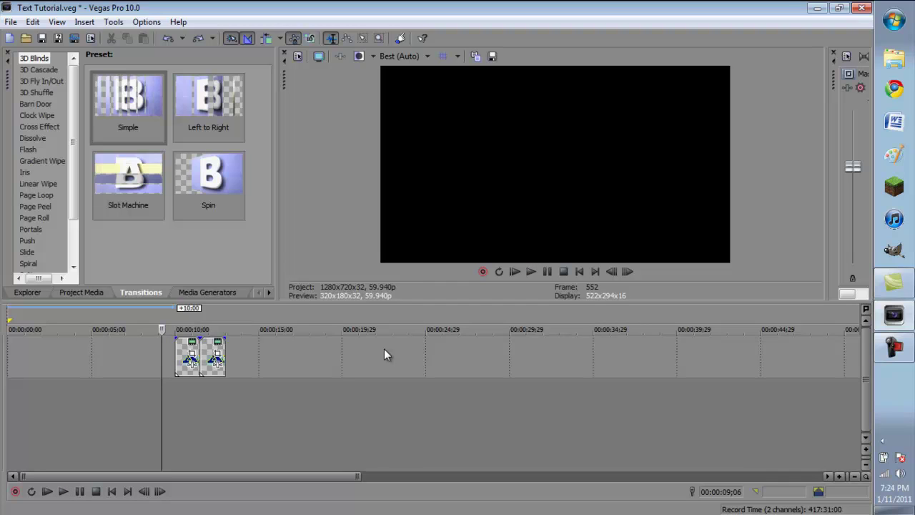
pyautogui.hotkey('ctrl', 's')
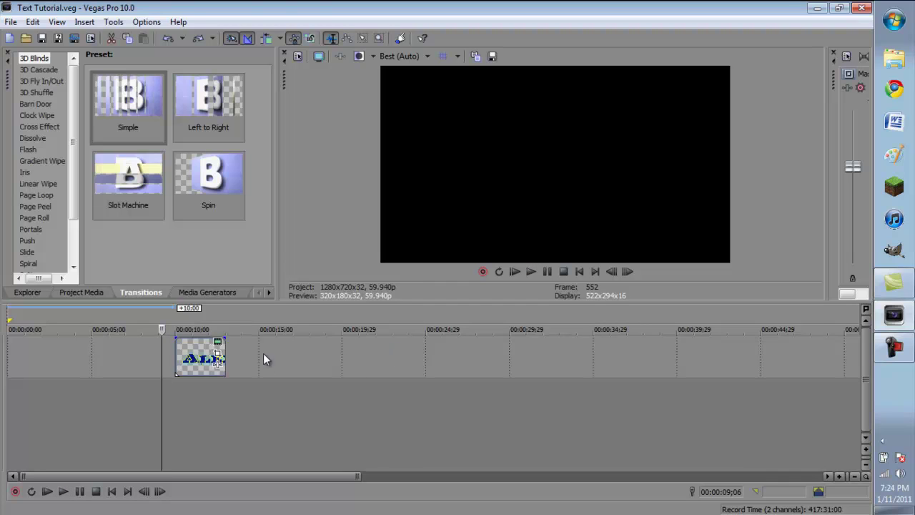
# Show the ALEX title and browse the Gradient Wipe, Dissolve and Flash transition presets.
pyautogui.click(200, 347)
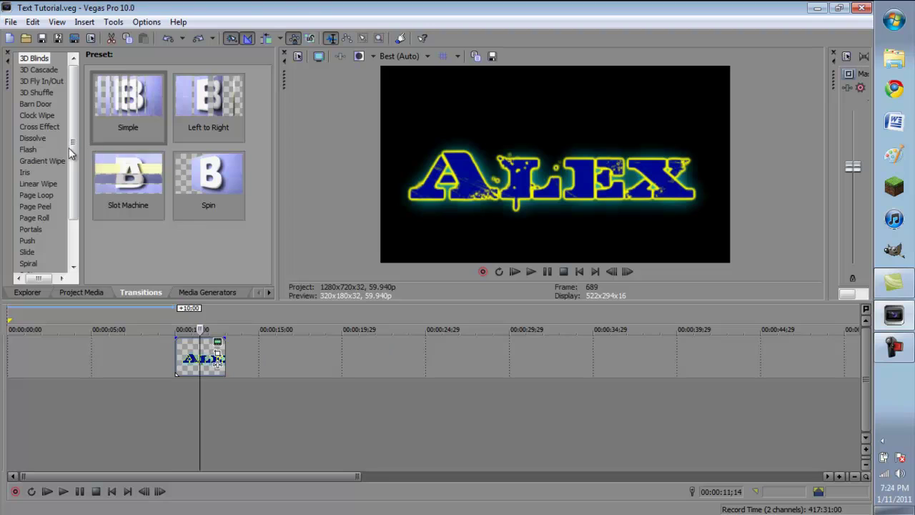
pyautogui.click(44, 162)
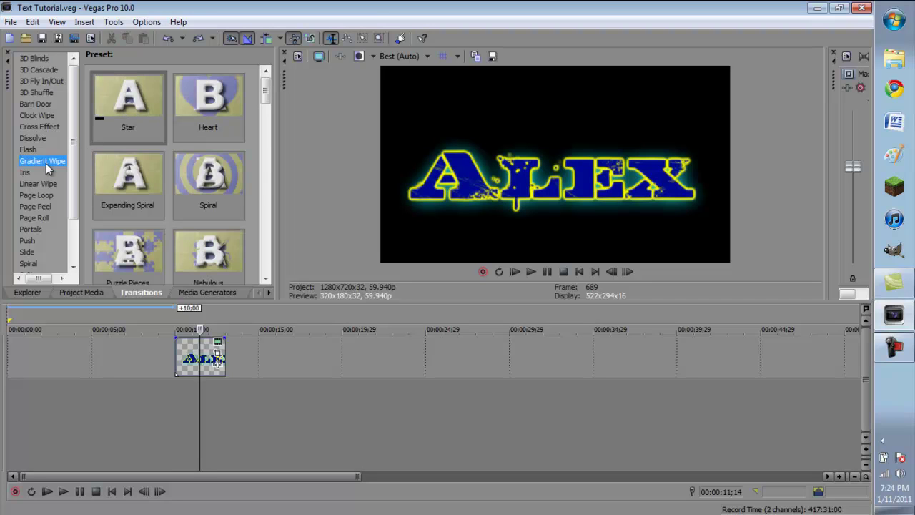
pyautogui.click(44, 138)
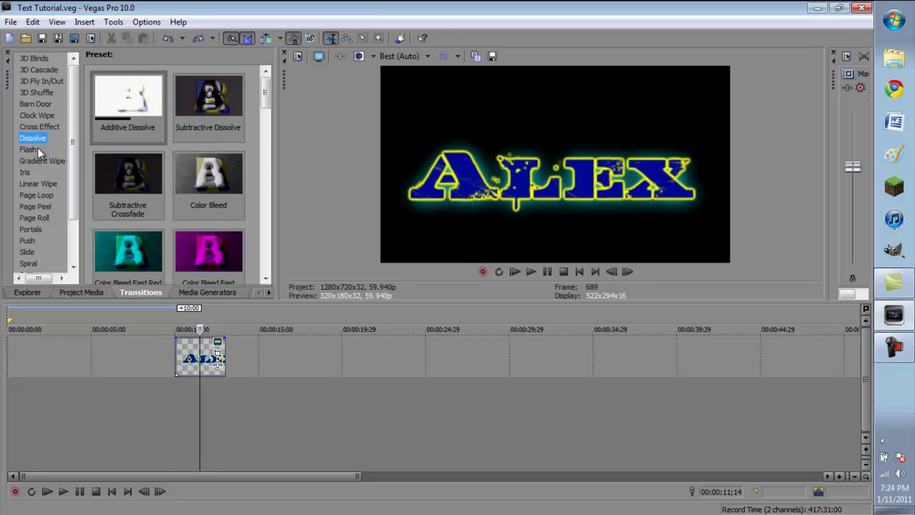
pyautogui.click(37, 149)
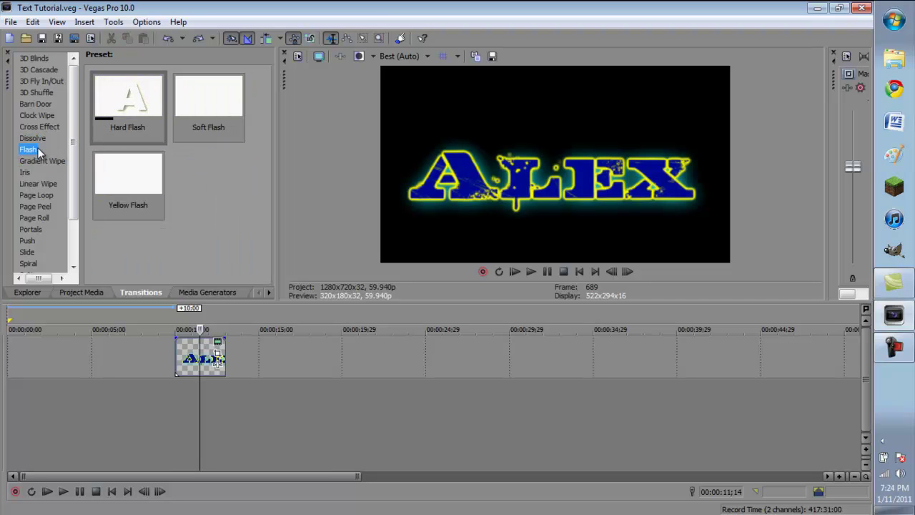
pyautogui.click(36, 137)
pyautogui.click(37, 150)
# Apply Soft Flash to the ALEX event with a red tint (240, 0, 0).
pyautogui.moveTo(209, 115)
pyautogui.mouseDown()
pyautogui.moveTo(216, 352)
pyautogui.moveTo(224, 362)
pyautogui.mouseUp()
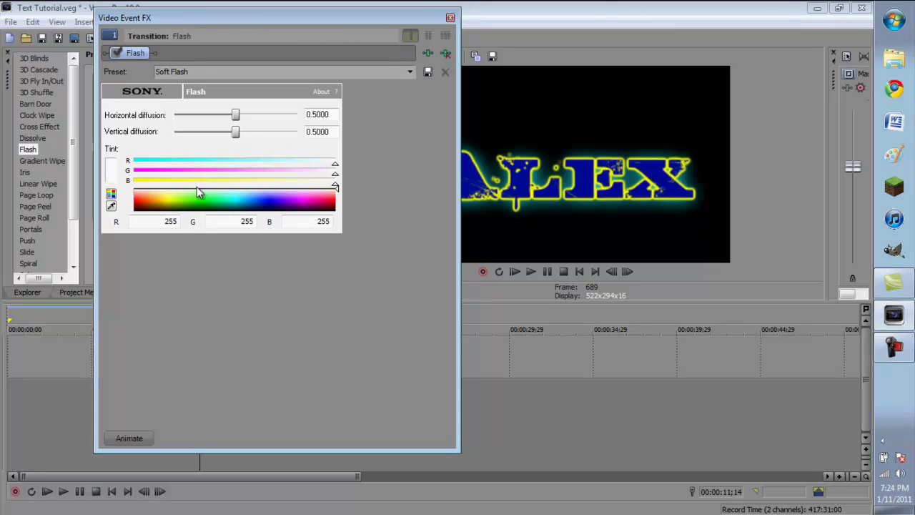
pyautogui.moveTo(268, 203)
pyautogui.mouseDown()
pyautogui.moveTo(185, 197)
pyautogui.moveTo(339, 206)
pyautogui.mouseUp()
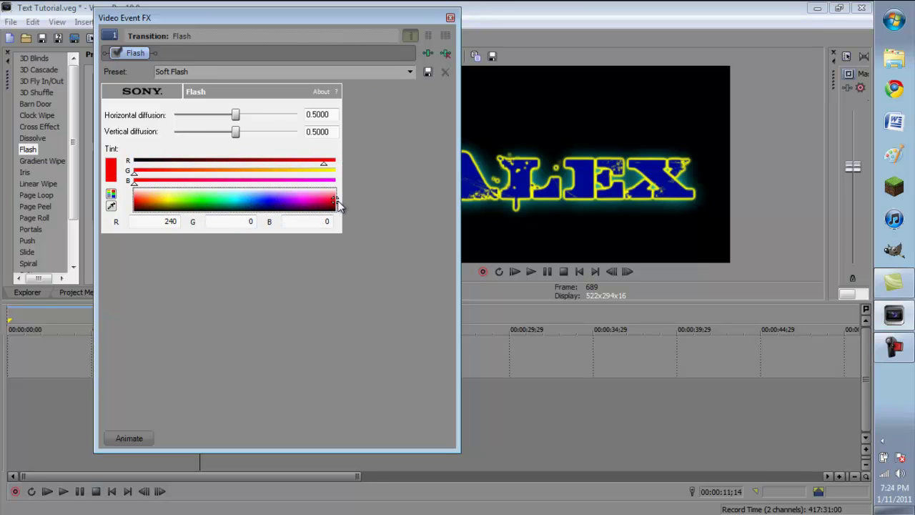
pyautogui.click(452, 18)
pyautogui.press('space')
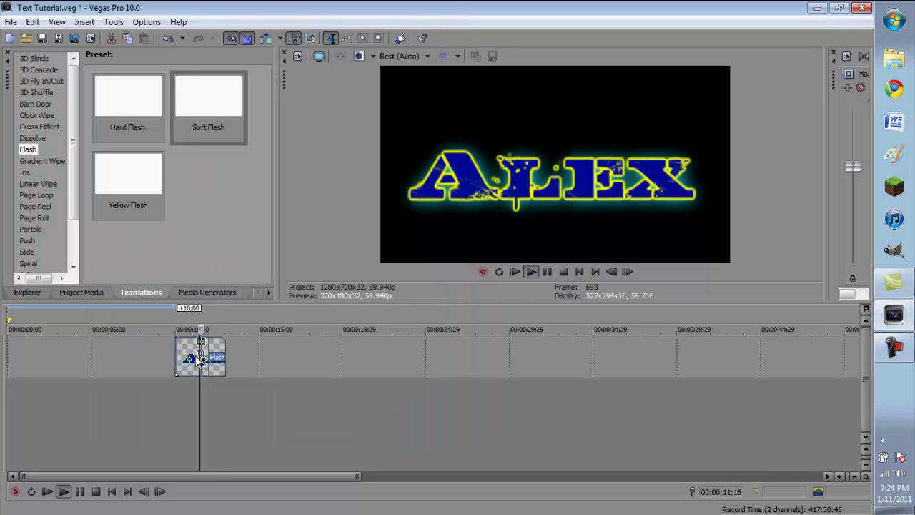
pyautogui.press('space')
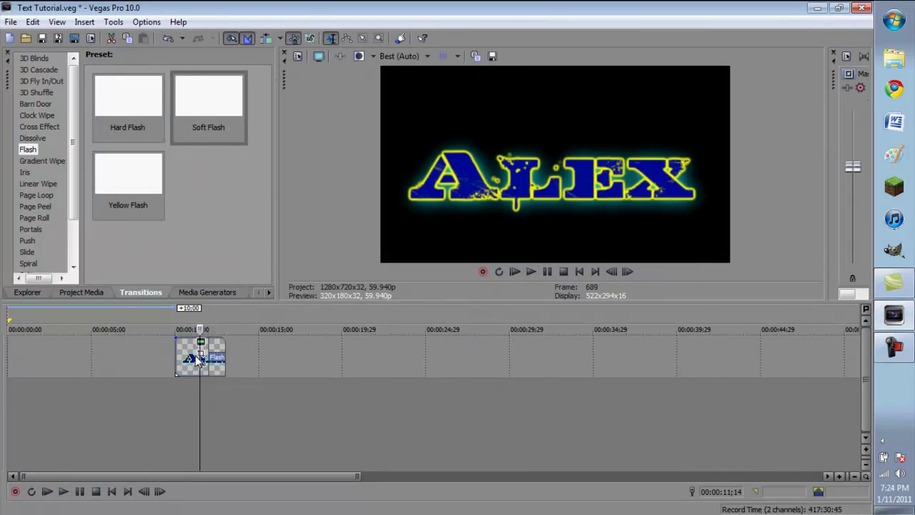
pyautogui.click(418, 57)
pyautogui.moveTo(411, 99)
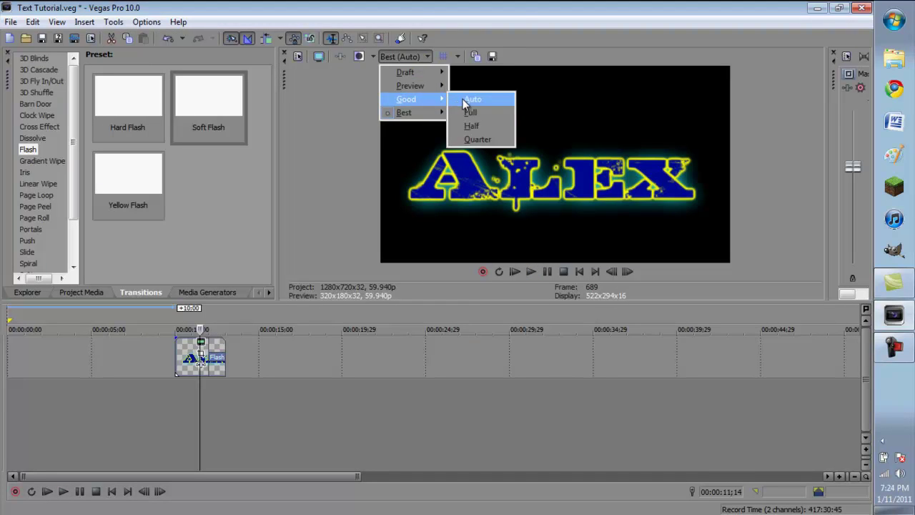
pyautogui.click(465, 98)
pyautogui.press('space')
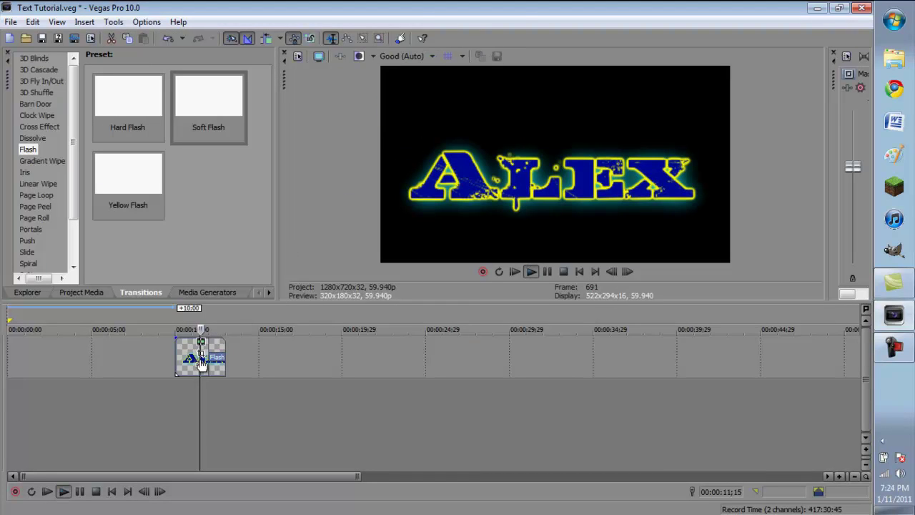
pyautogui.press('space')
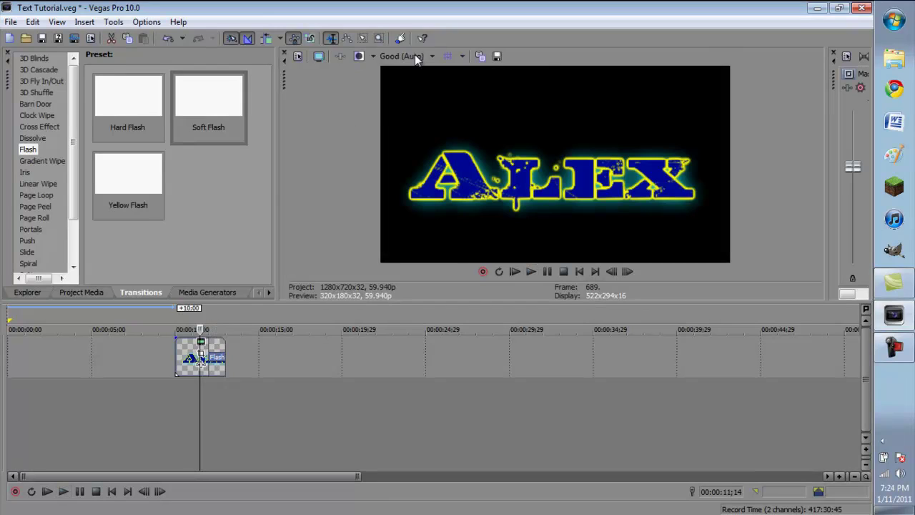
pyautogui.click(416, 56)
pyautogui.moveTo(401, 72)
pyautogui.click(476, 71)
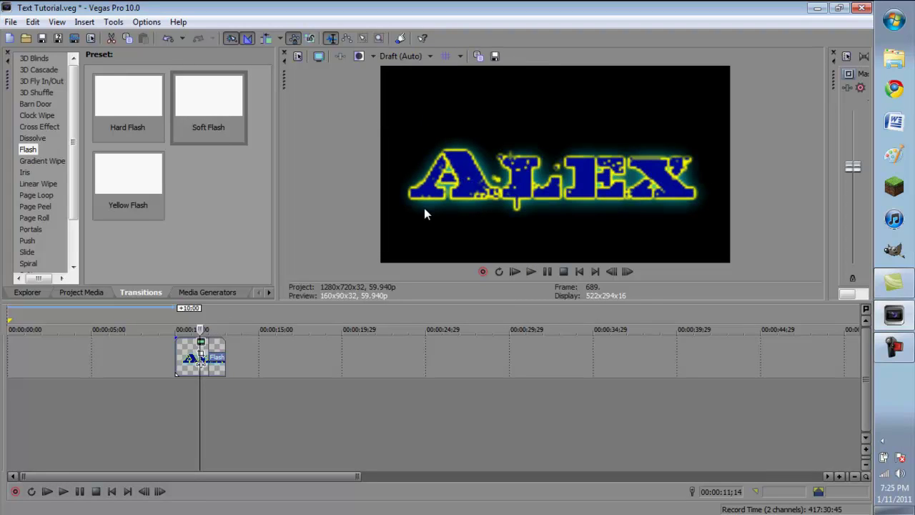
pyautogui.press('space')
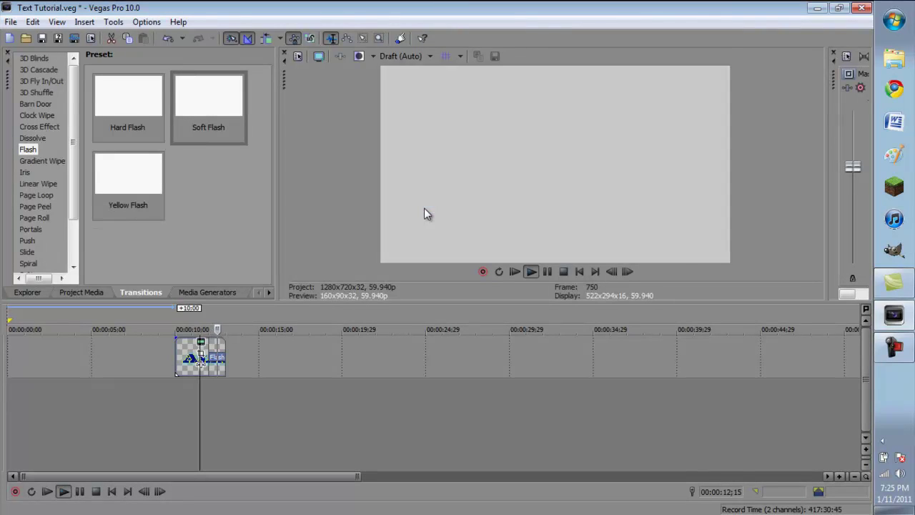
pyautogui.press('space')
pyautogui.press('space')
pyautogui.press('space')
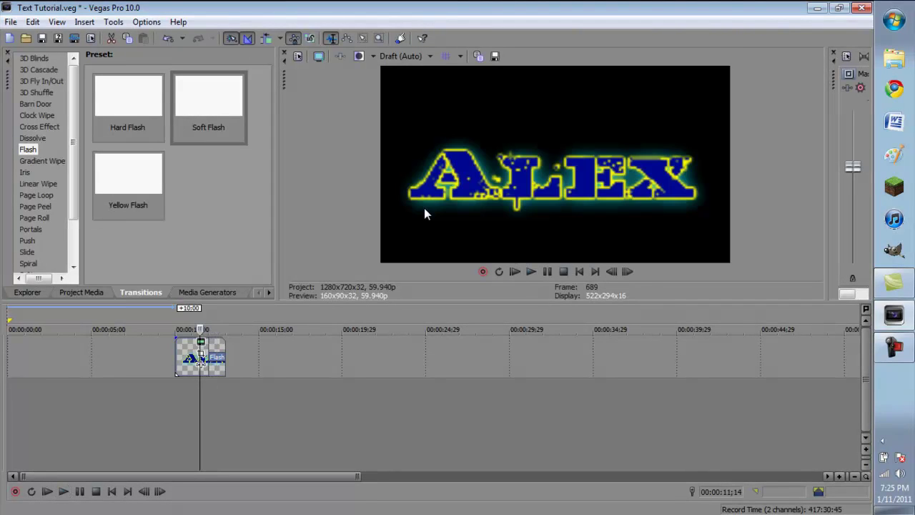
pyautogui.click(422, 56)
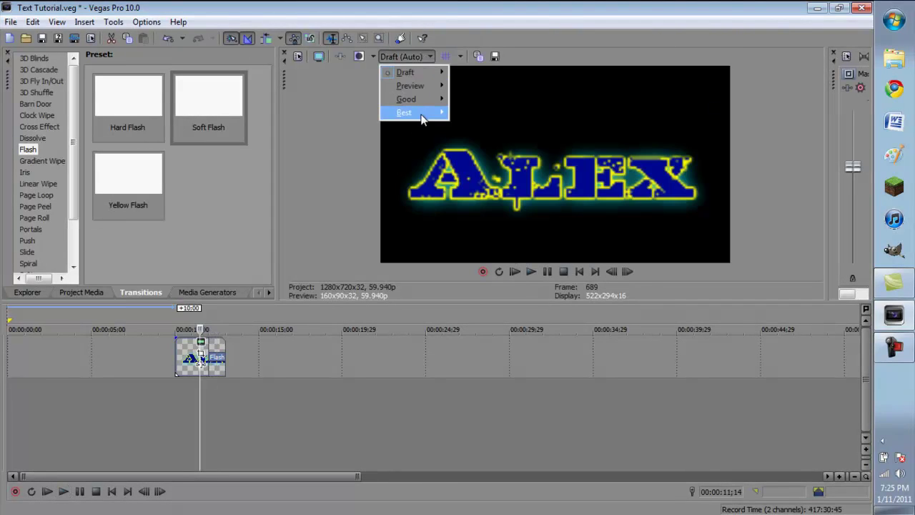
pyautogui.moveTo(423, 115)
pyautogui.click(461, 113)
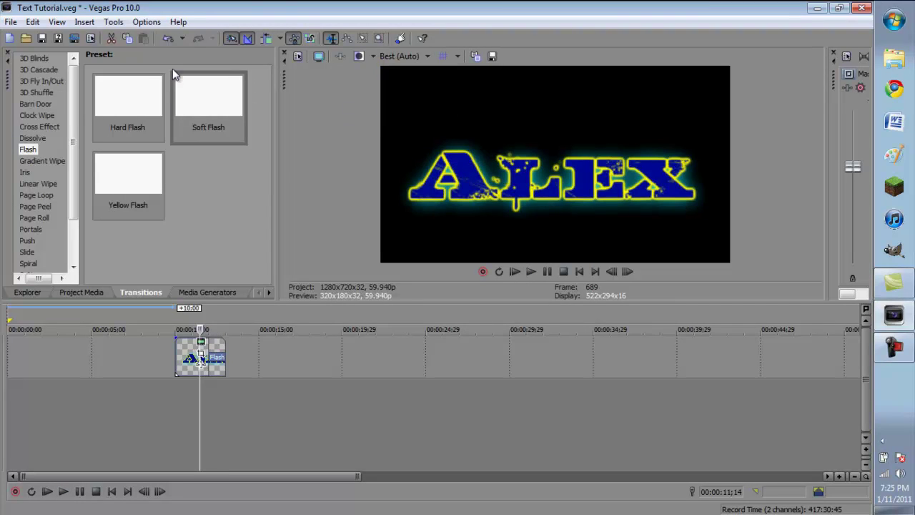
# Apply the Subtractive Dissolve transition to the start of the ALEX clip.
pyautogui.click(37, 139)
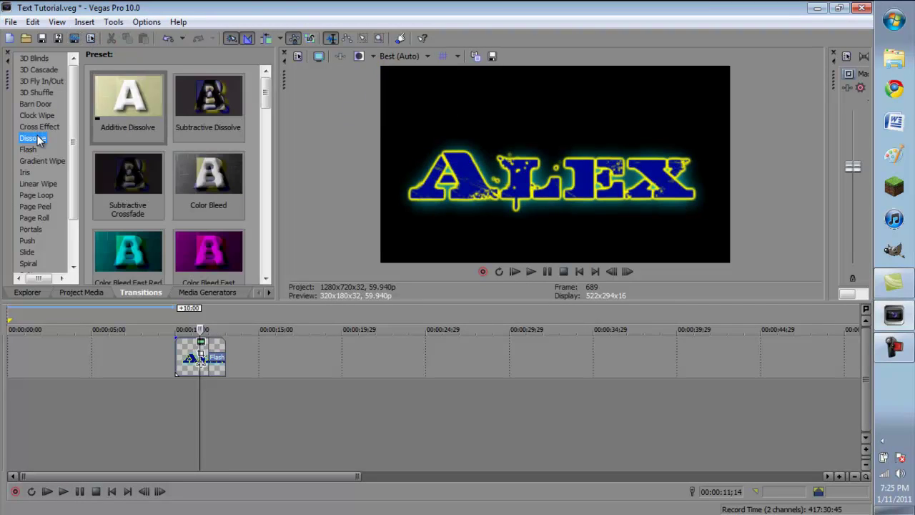
pyautogui.moveTo(199, 96); pyautogui.dragTo(176, 360)
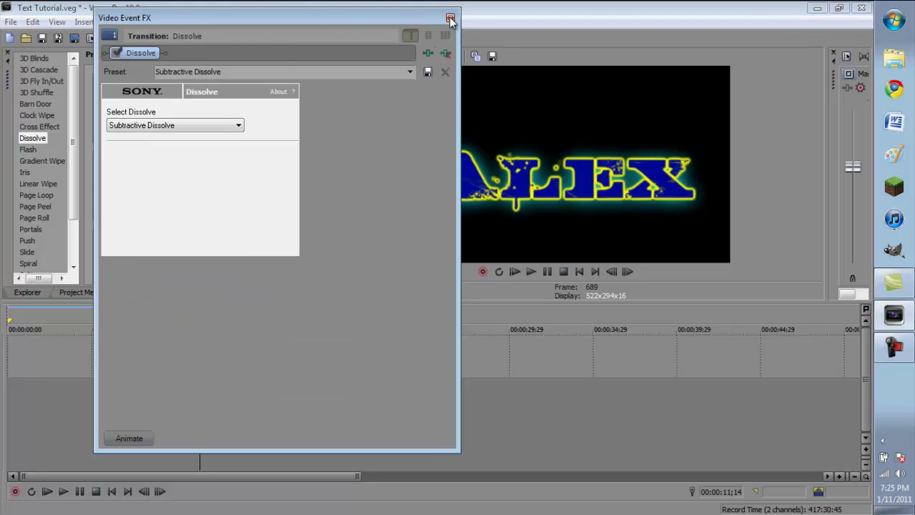
pyautogui.click(450, 18)
# Preview the dissolve at Draft quality, then restore Best preview quality.
pyautogui.click(170, 357)
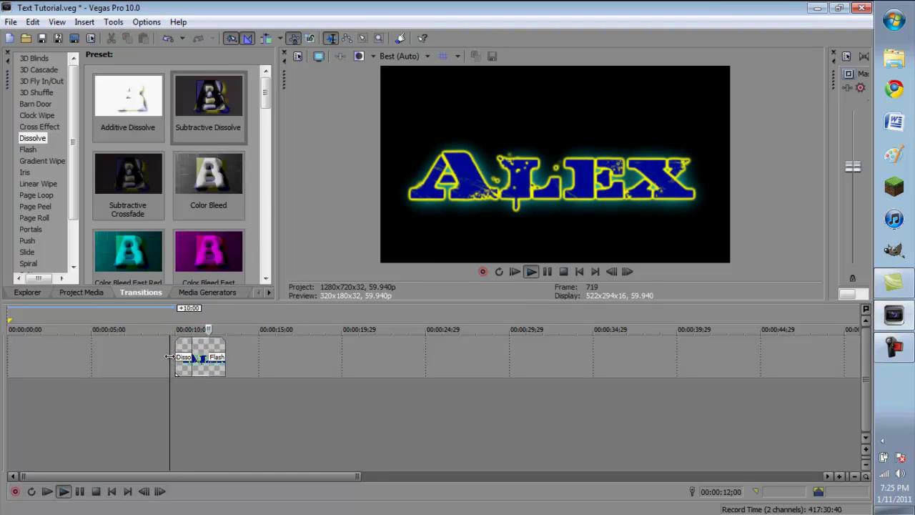
pyautogui.press('space')
pyautogui.click(426, 55)
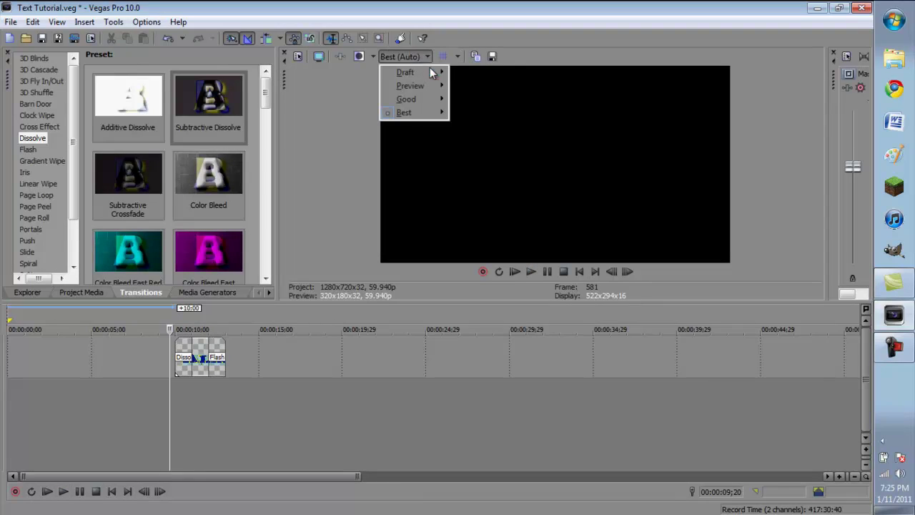
pyautogui.moveTo(430, 71)
pyautogui.click(464, 72)
pyautogui.press('space')
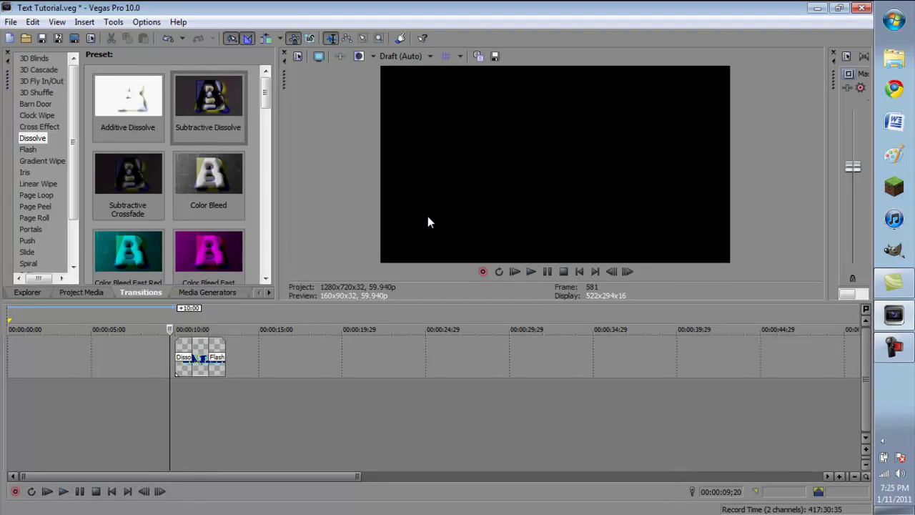
pyautogui.click(427, 56)
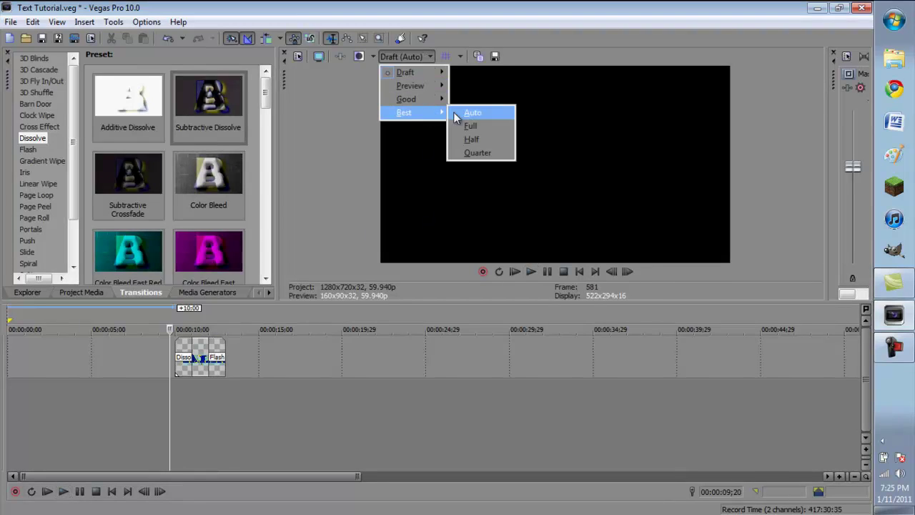
pyautogui.click(457, 114)
# Lengthen the ALEX text clip by 8 seconds.
pyautogui.moveTo(225, 357); pyautogui.dragTo(359, 356)
pyautogui.click(255, 358)
pyautogui.click(218, 362)
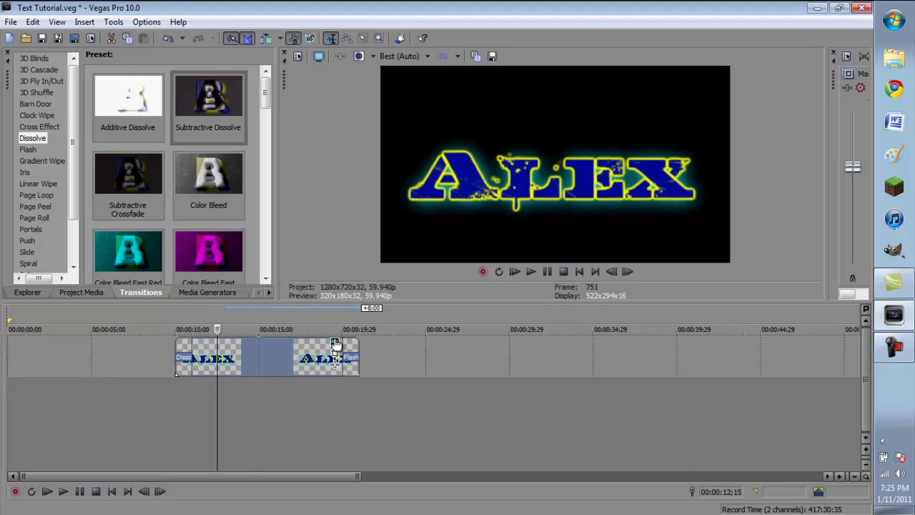
# Shrink the Pan/Crop frame at the first keyframe to zoom tightly on ALEX.
pyautogui.click(334, 342)
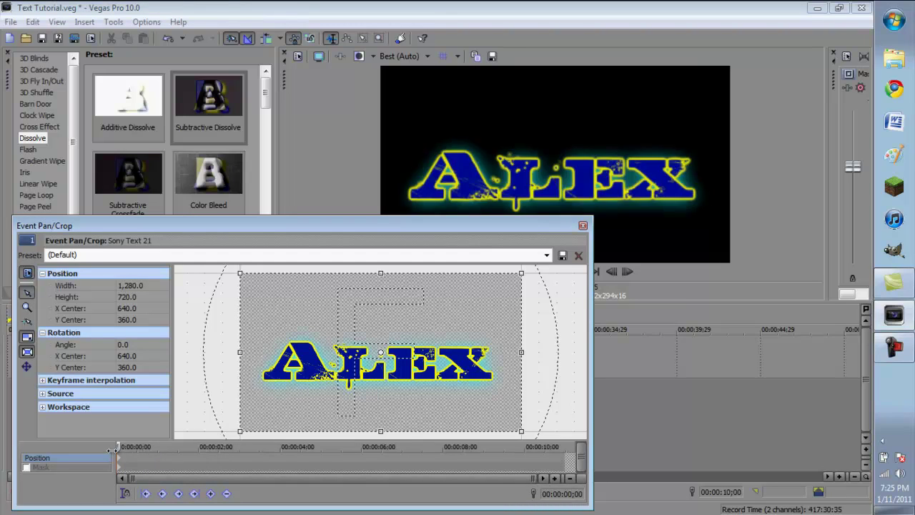
pyautogui.click(122, 464)
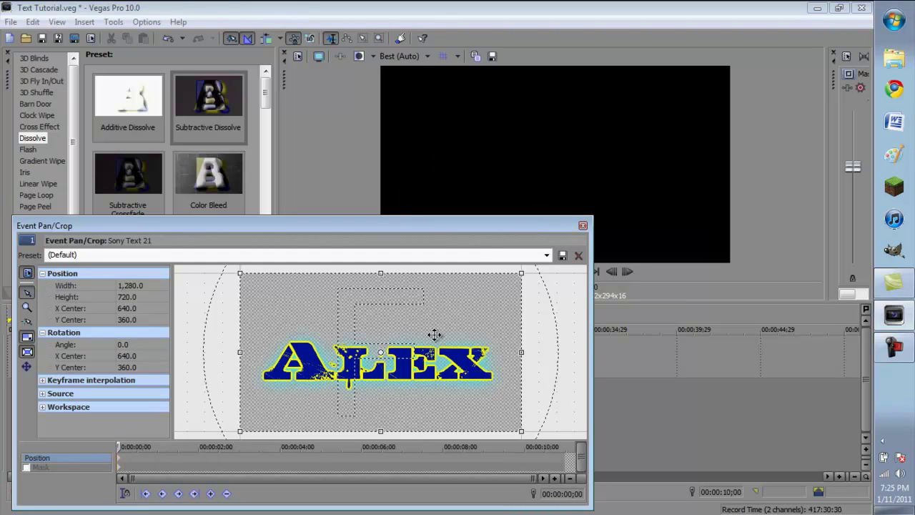
pyautogui.scroll(-3, 434, 334)
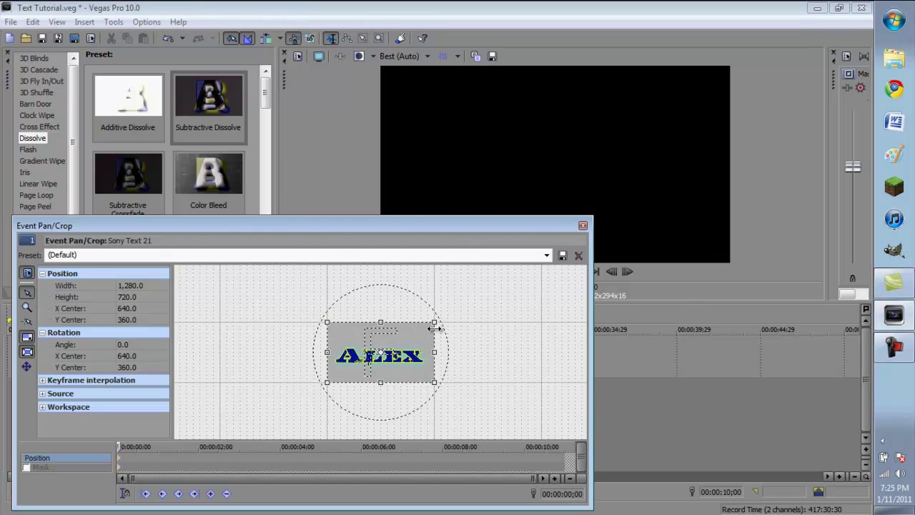
pyautogui.moveTo(434, 323); pyautogui.dragTo(383, 353)
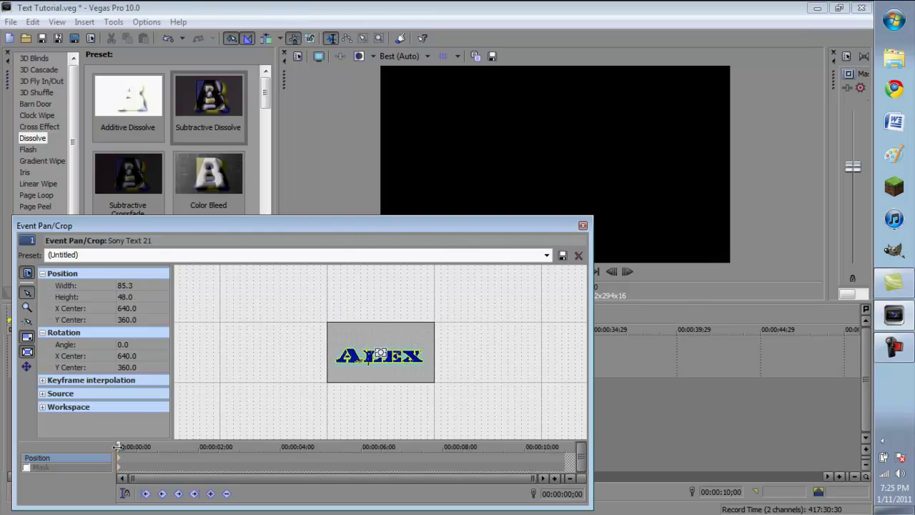
# Enlarge the Pan/Crop frame at the end keyframe to 1194.7 x 672.0.
pyautogui.moveTo(119, 446); pyautogui.dragTo(398, 446)
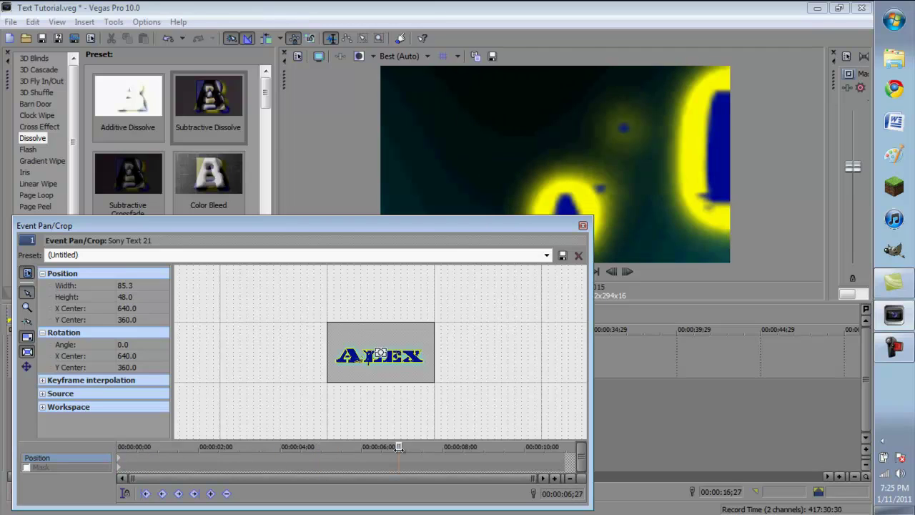
pyautogui.moveTo(534, 448); pyautogui.dragTo(572, 448)
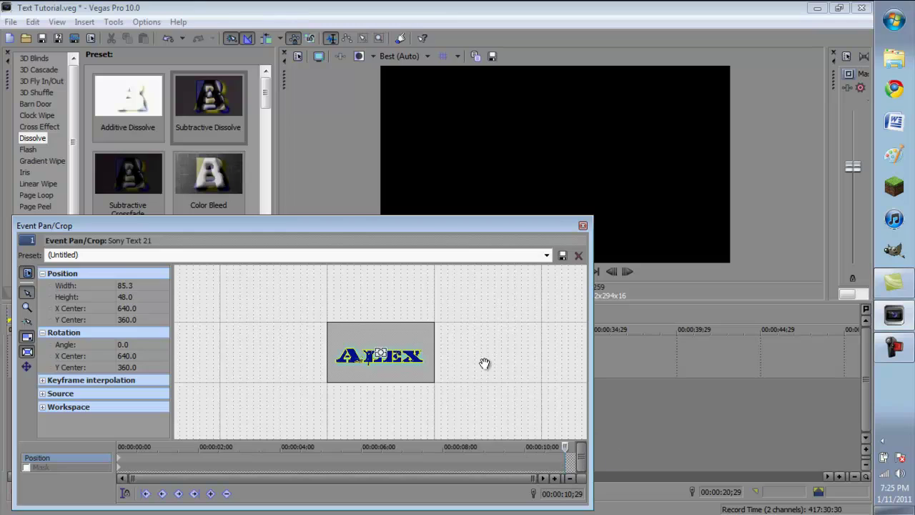
pyautogui.moveTo(384, 350); pyautogui.dragTo(454, 323)
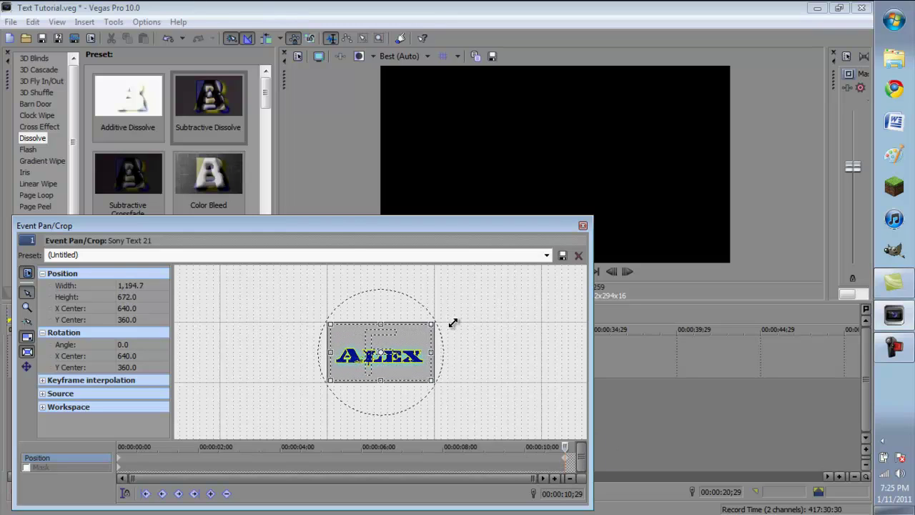
pyautogui.click(582, 226)
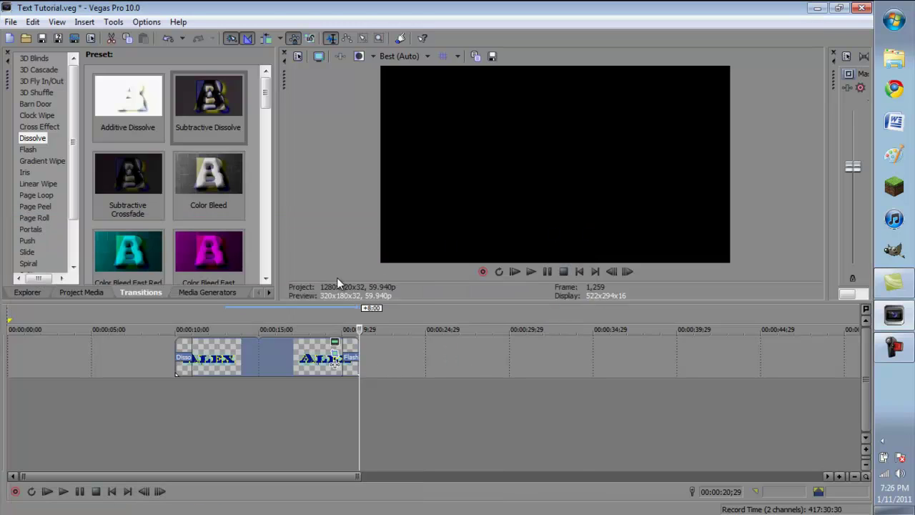
pyautogui.click(170, 353)
pyautogui.press('space')
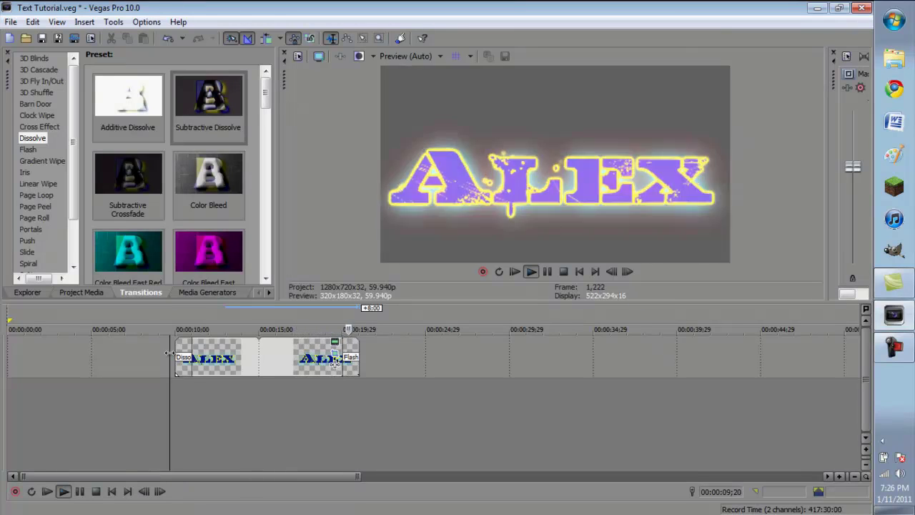
pyautogui.press('space')
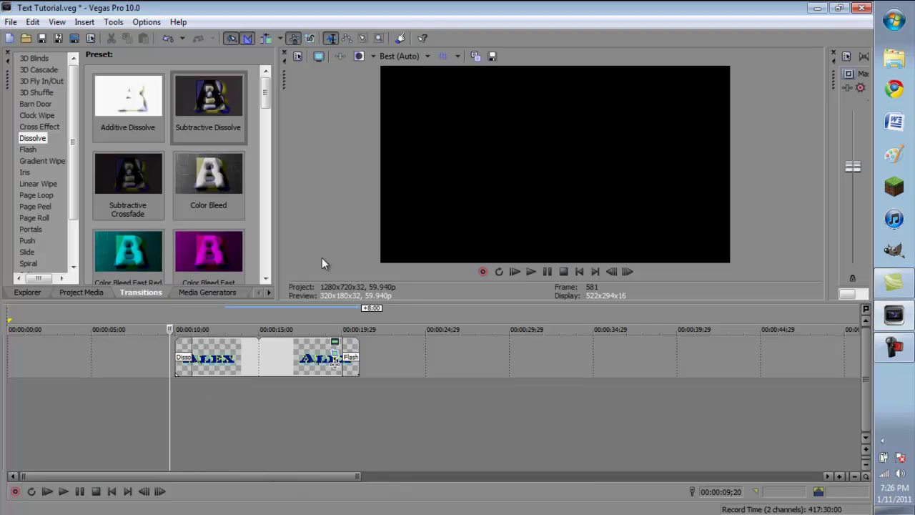
pyautogui.click(334, 343)
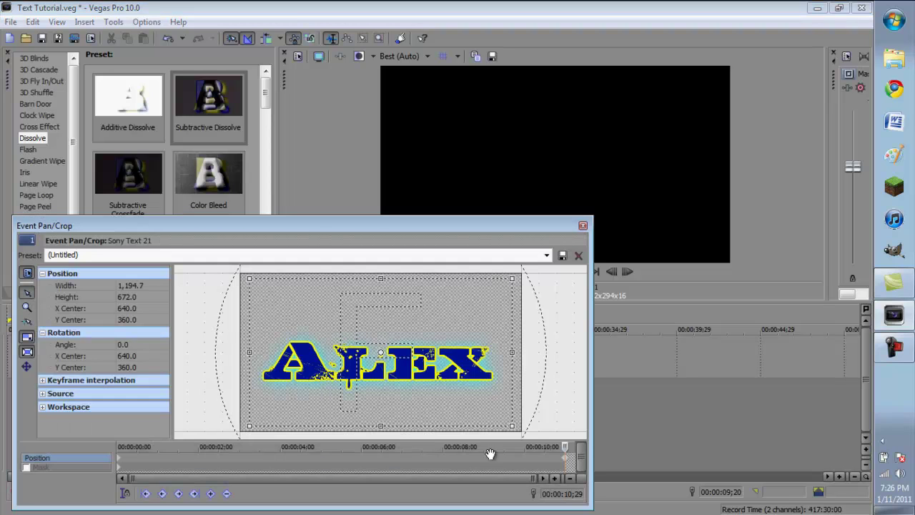
pyautogui.press('space')
pyautogui.click(582, 226)
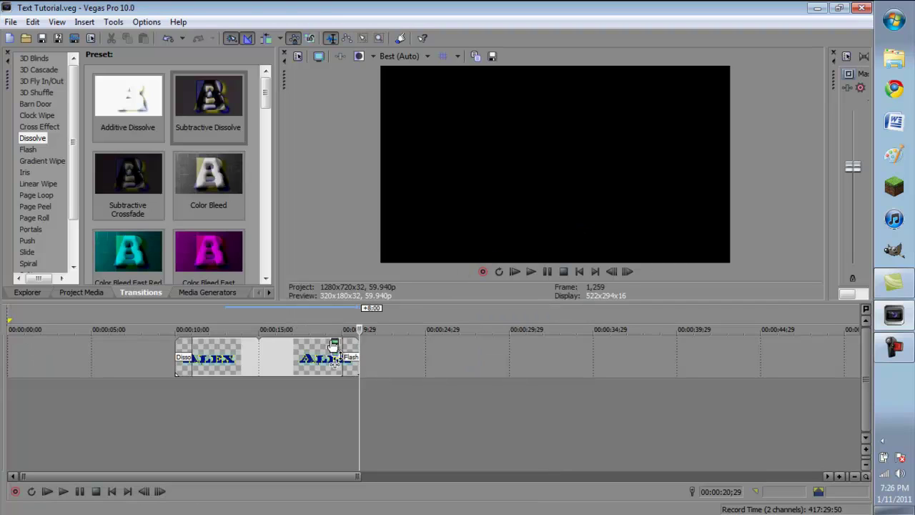
# Close the ALEX text generator (GASMASK, size 216) and preview the title frame.
pyautogui.click(335, 346)
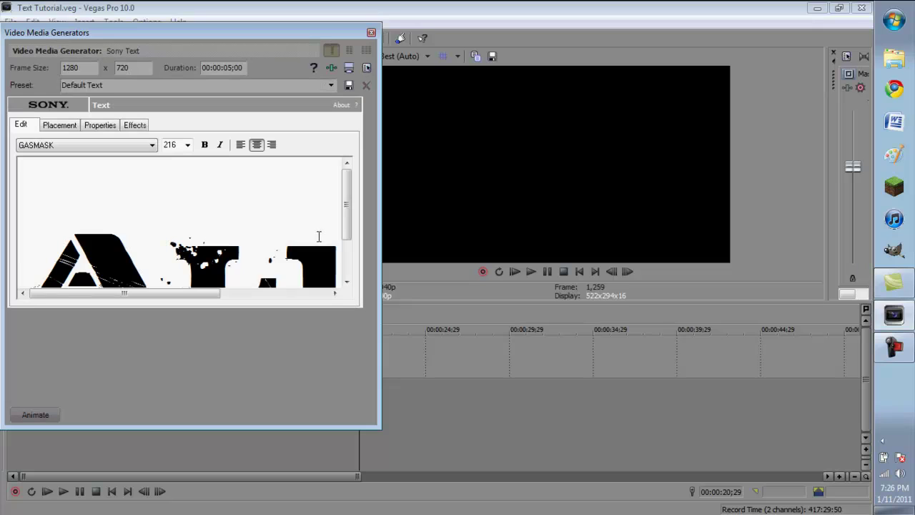
pyautogui.scroll(-1, 204, 223)
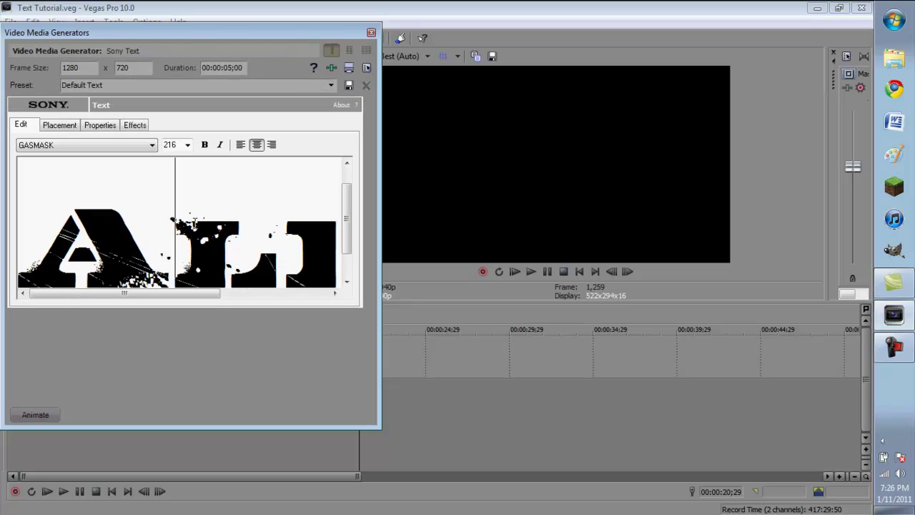
pyautogui.click(371, 32)
pyautogui.click(319, 359)
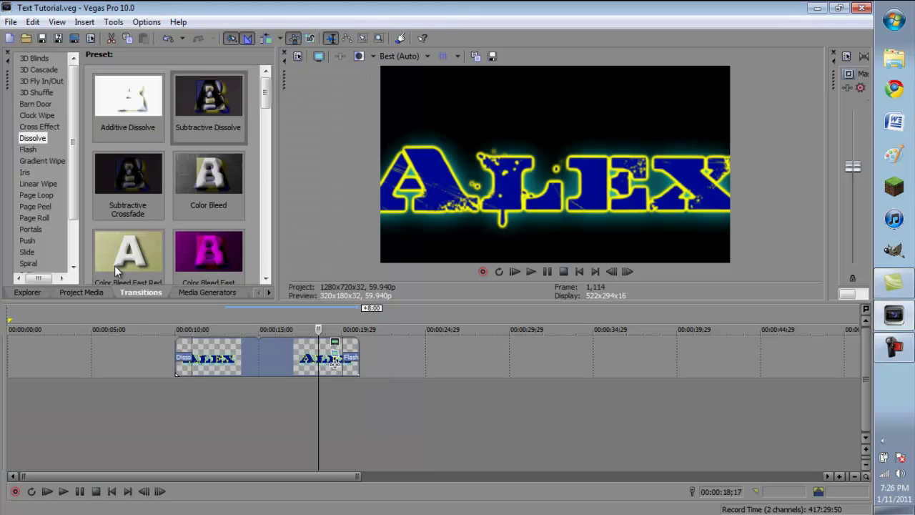
# Show the Media Generators panel and browse Solid Color, Noise Texture and Credit Roll presets.
pyautogui.click(97, 292)
pyautogui.click(210, 292)
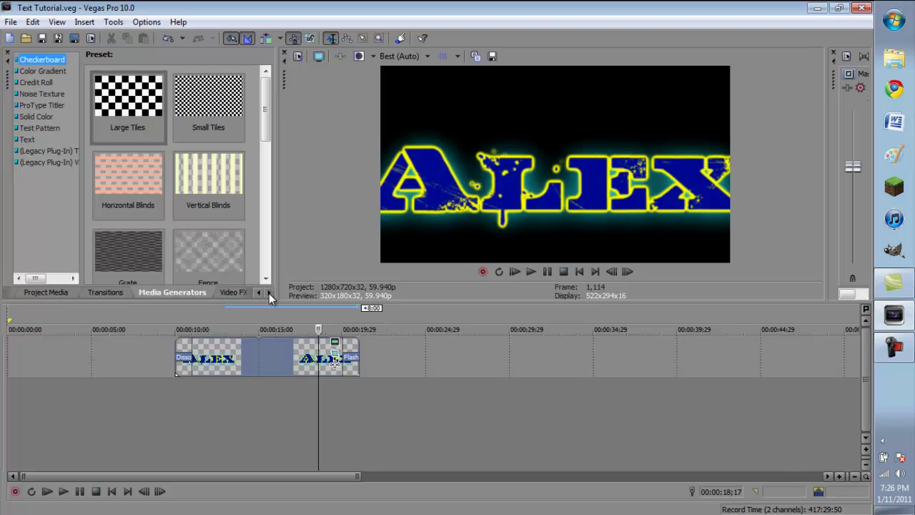
pyautogui.click(268, 293)
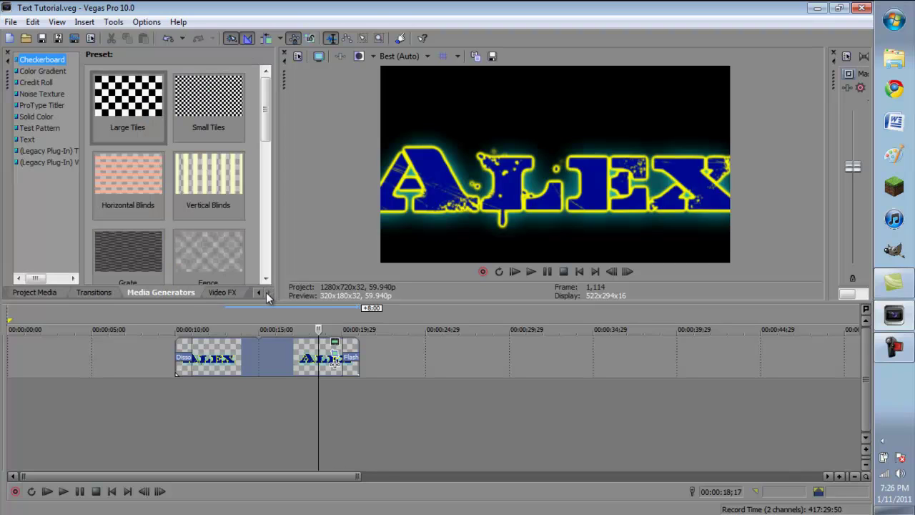
pyautogui.click(35, 118)
pyautogui.click(34, 95)
pyautogui.click(36, 82)
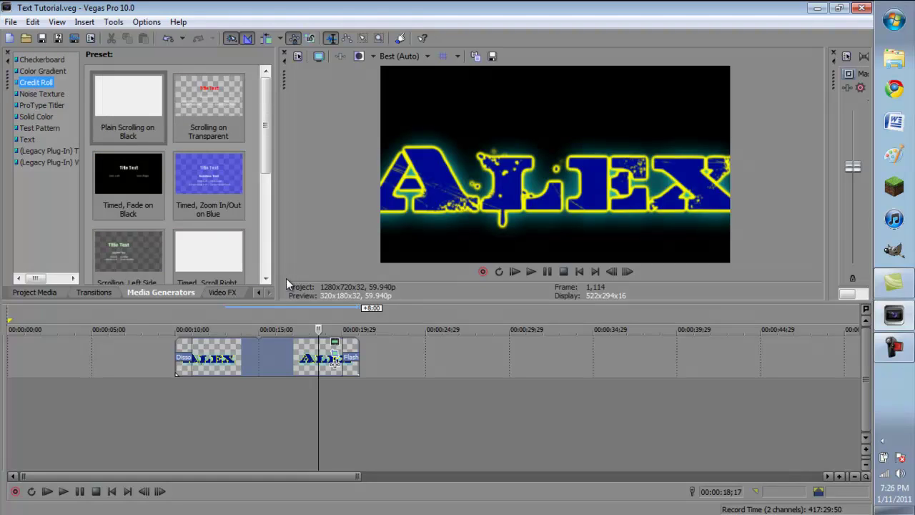
# Insert a new video track and move the ALEX clips up onto it.
pyautogui.click(175, 399)
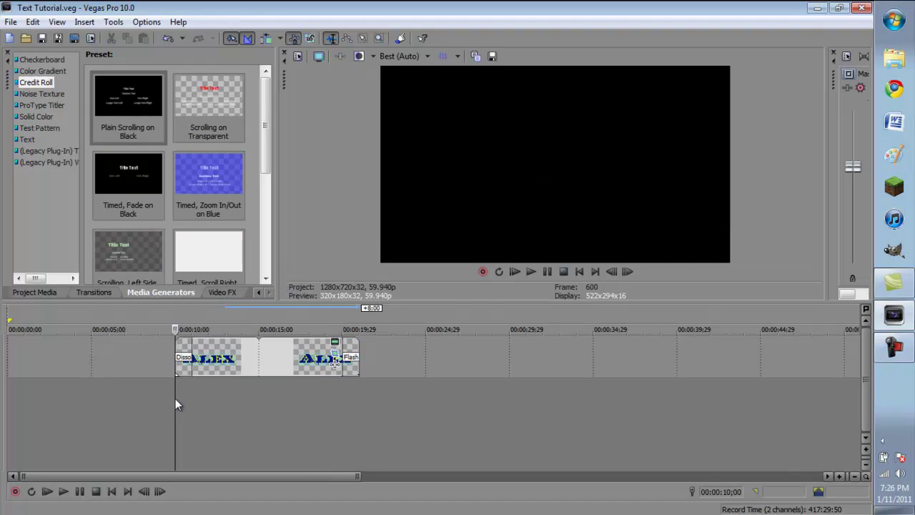
pyautogui.rightClick(219, 389)
pyautogui.click(257, 423)
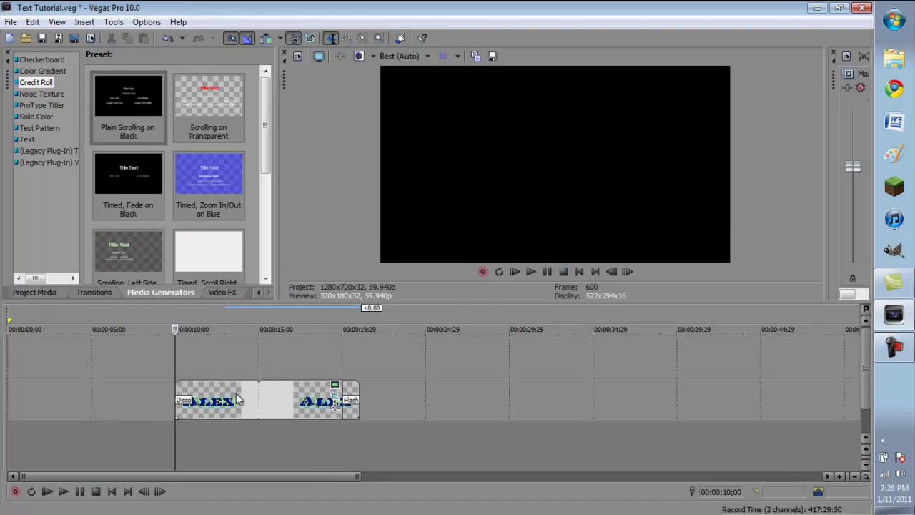
pyautogui.moveTo(239, 399); pyautogui.dragTo(236, 366)
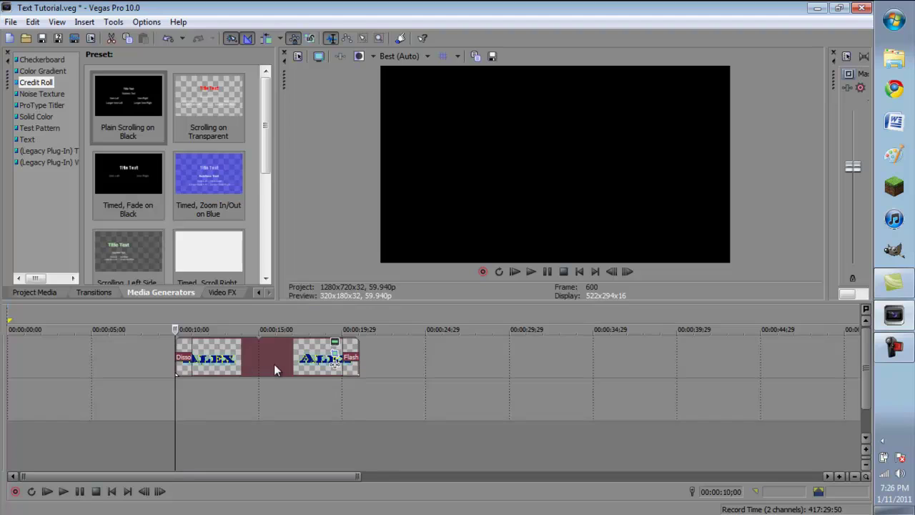
# Browse ProType Titler, Color Gradient and Test Pattern presets, ending on Noise Texture.
pyautogui.click(40, 106)
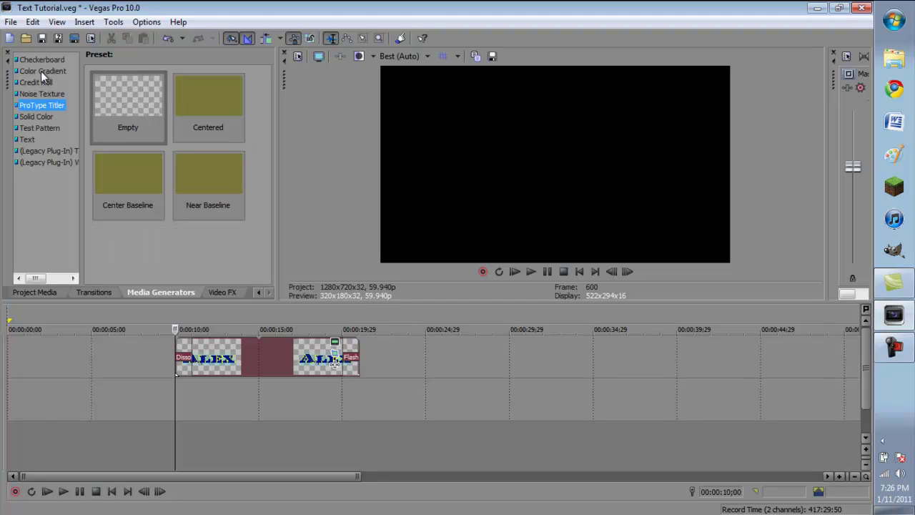
pyautogui.click(40, 71)
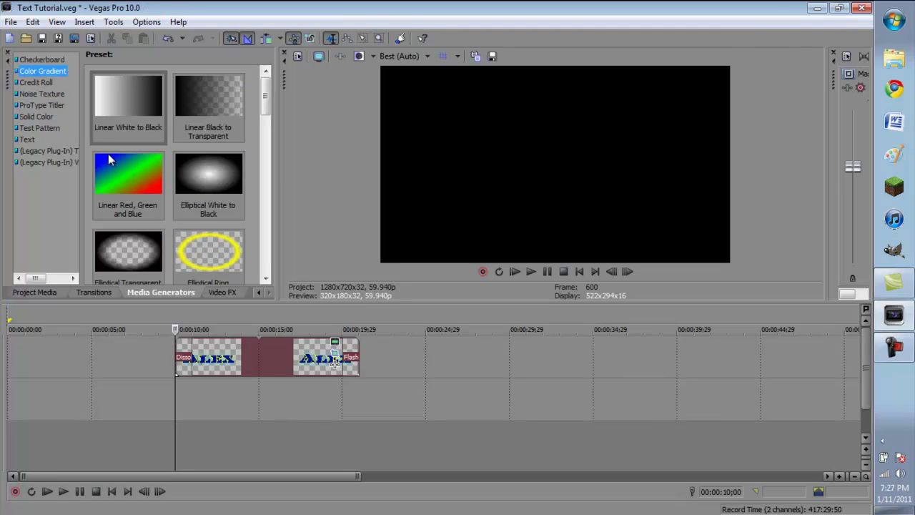
pyautogui.click(49, 130)
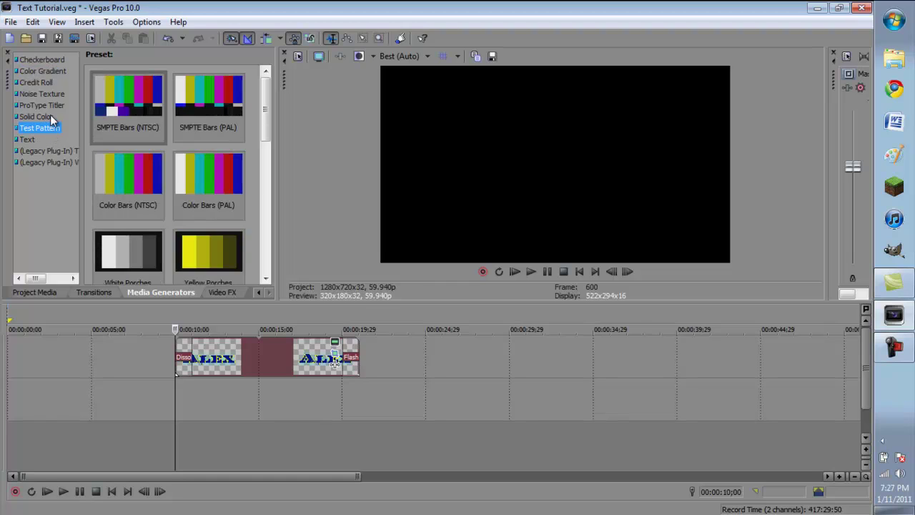
pyautogui.click(48, 108)
pyautogui.click(43, 95)
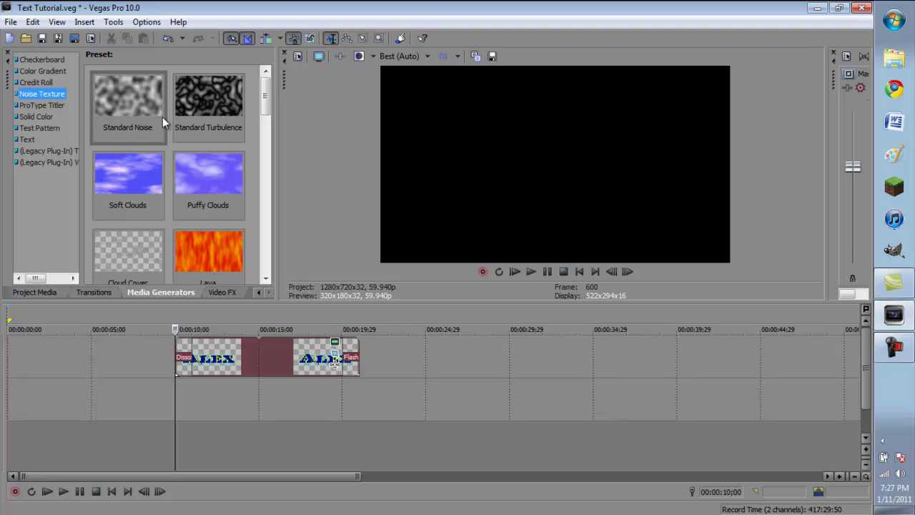
# Pick the Moss noise texture preset and drag it toward the timeline.
pyautogui.moveTo(265, 100)
pyautogui.mouseDown()
pyautogui.moveTo(264, 198)
pyautogui.moveTo(243, 101)
pyautogui.moveTo(246, 188)
pyautogui.mouseUp()
pyautogui.scroll(-2, 246, 188)
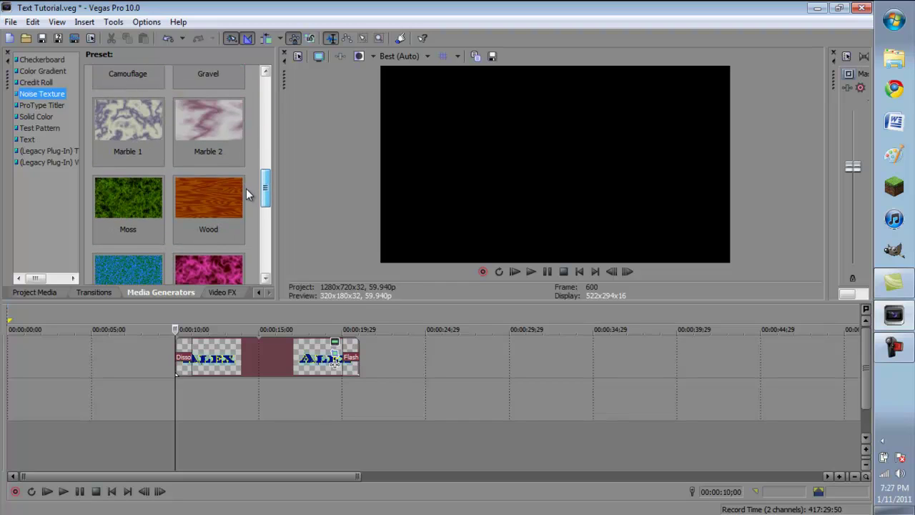
pyautogui.click(117, 100)
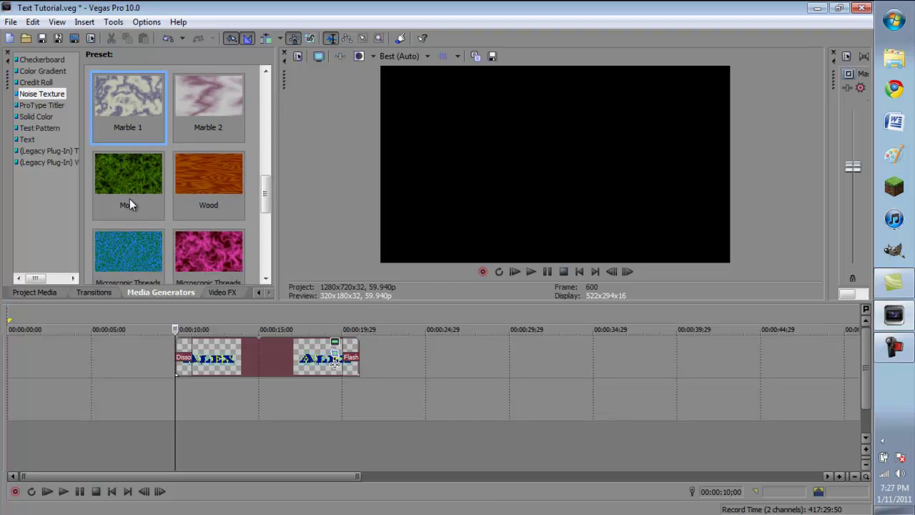
pyautogui.moveTo(129, 201); pyautogui.dragTo(231, 344)
# Drop Moss onto the lower track at 10 seconds and adjust its Progress to 3.790.
pyautogui.moveTo(188, 413); pyautogui.dragTo(180, 415)
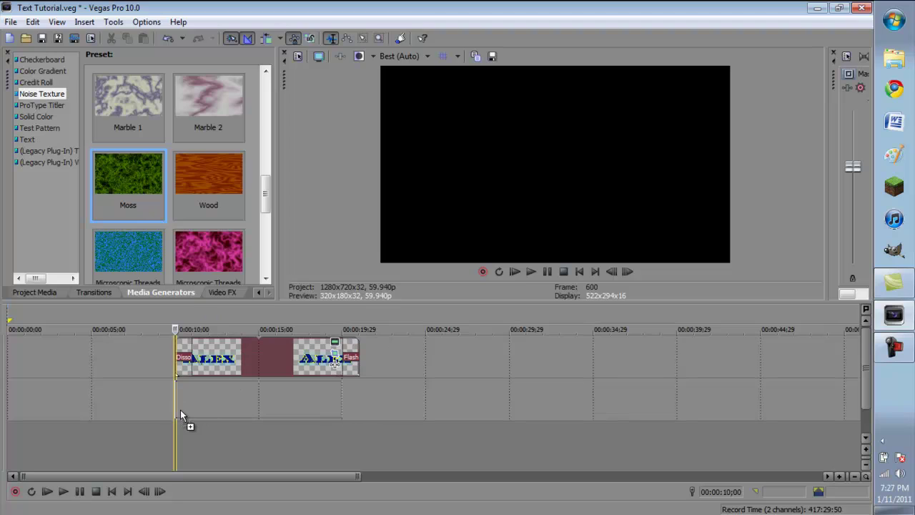
pyautogui.moveTo(323, 404); pyautogui.dragTo(323, 405)
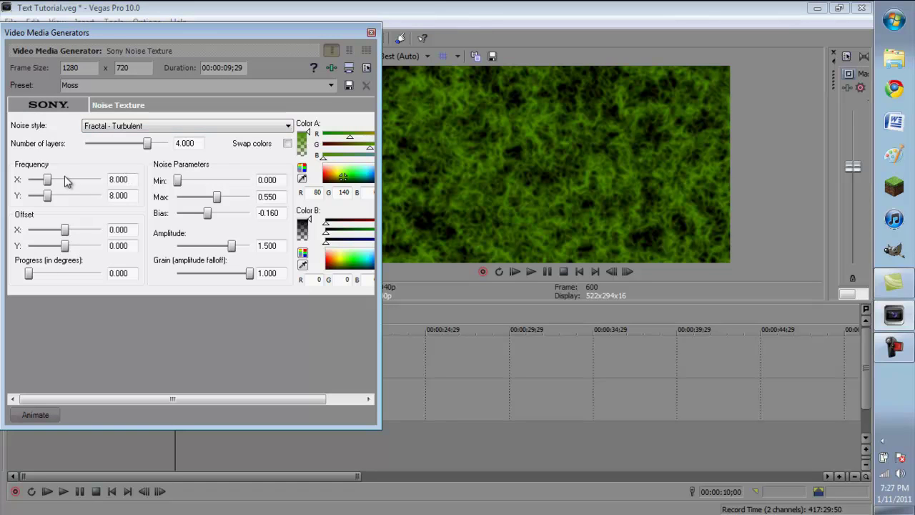
pyautogui.moveTo(32, 273)
pyautogui.mouseDown()
pyautogui.moveTo(80, 273)
pyautogui.moveTo(2, 275)
pyautogui.moveTo(59, 283)
pyautogui.mouseUp()
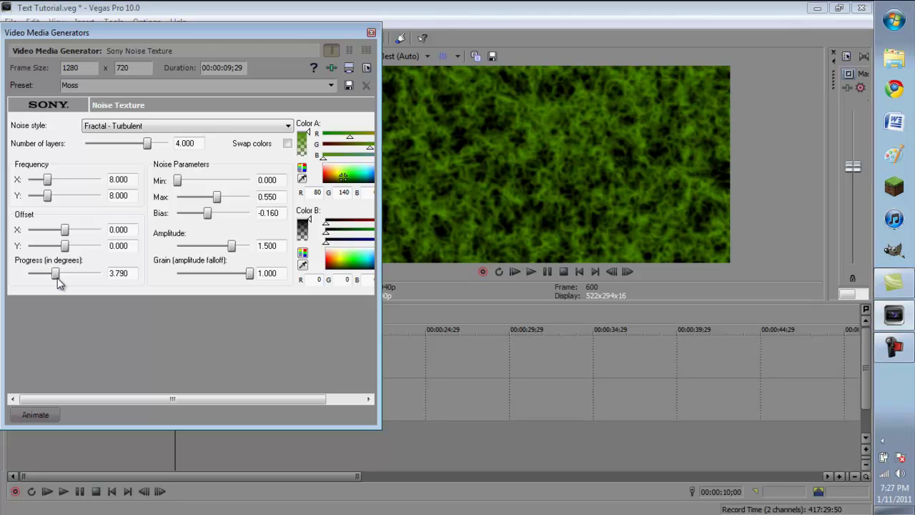
# Animate Progress to 10.000 at the final keyframe and close the texture settings.
pyautogui.click(39, 416)
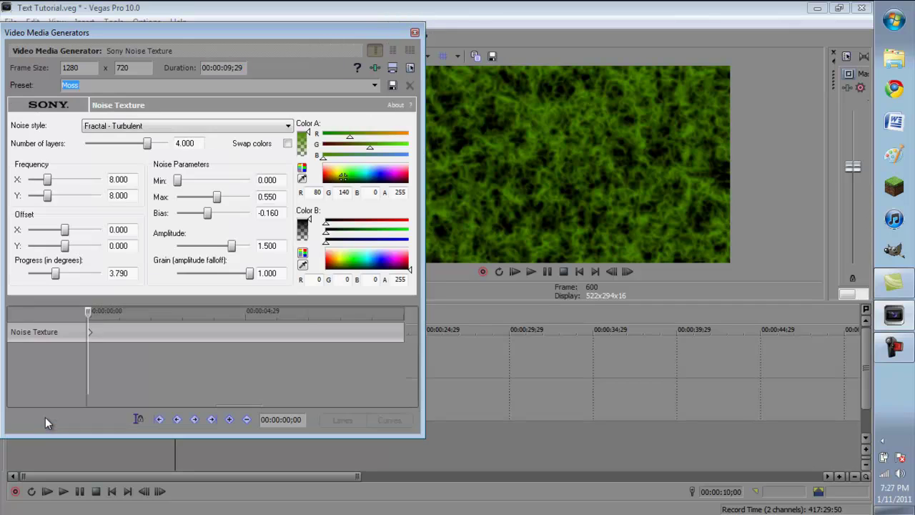
pyautogui.moveTo(88, 315)
pyautogui.mouseDown()
pyautogui.moveTo(409, 319)
pyautogui.moveTo(398, 303)
pyautogui.mouseUp()
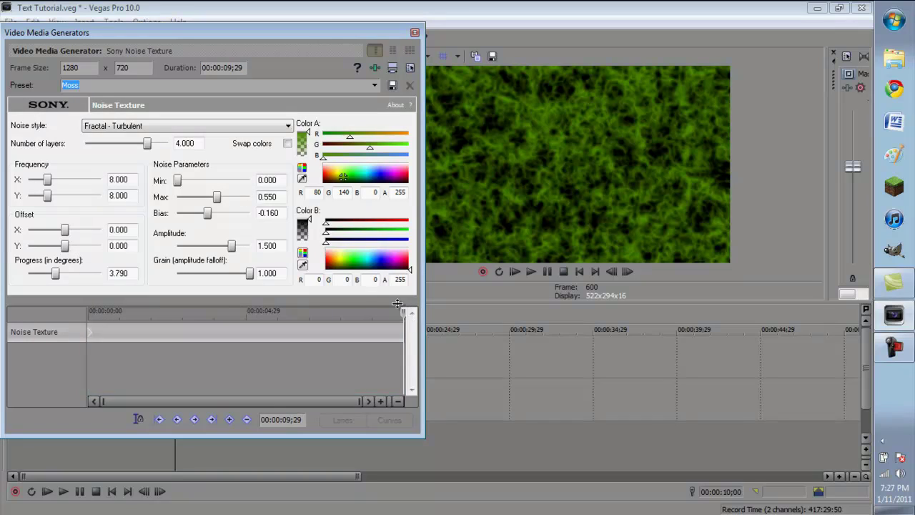
pyautogui.moveTo(59, 279); pyautogui.dragTo(111, 277)
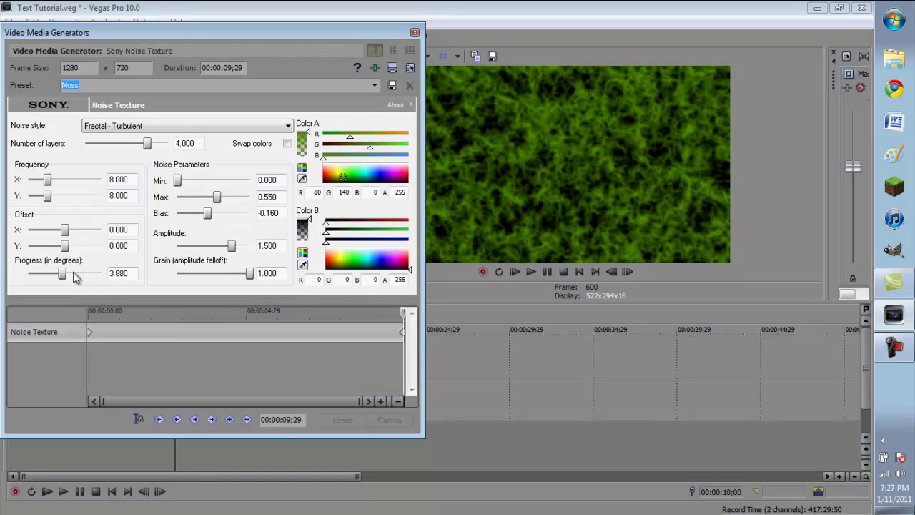
pyautogui.click(414, 32)
# Play the project, then replay it with preview quality set to Draft (Auto).
pyautogui.click(163, 389)
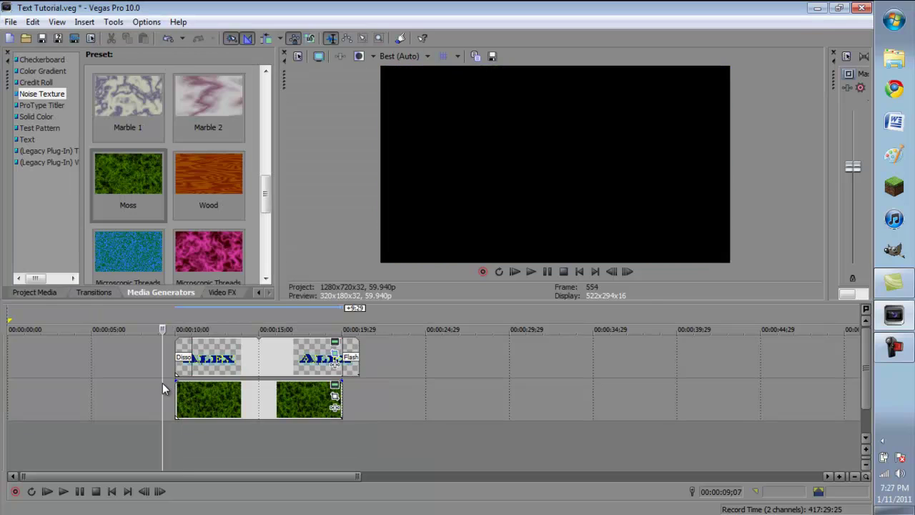
pyautogui.press('space')
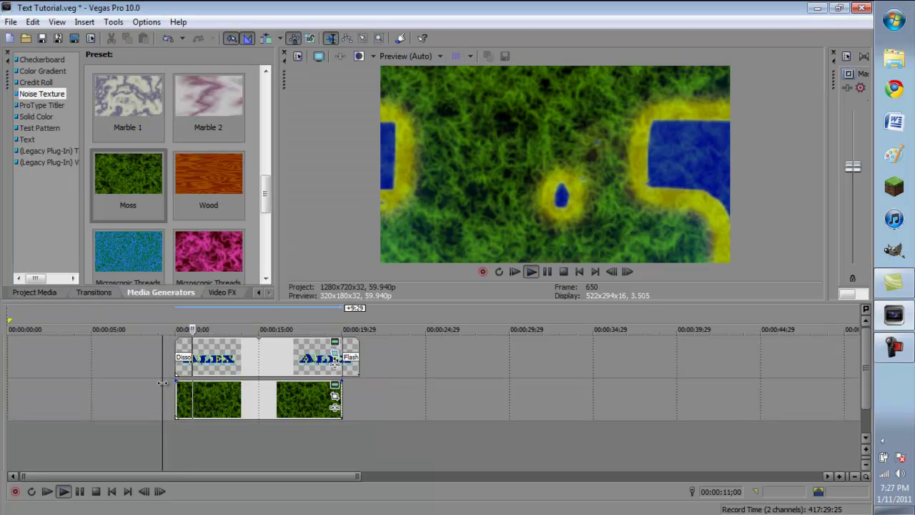
pyautogui.press('Return')
pyautogui.click(427, 56)
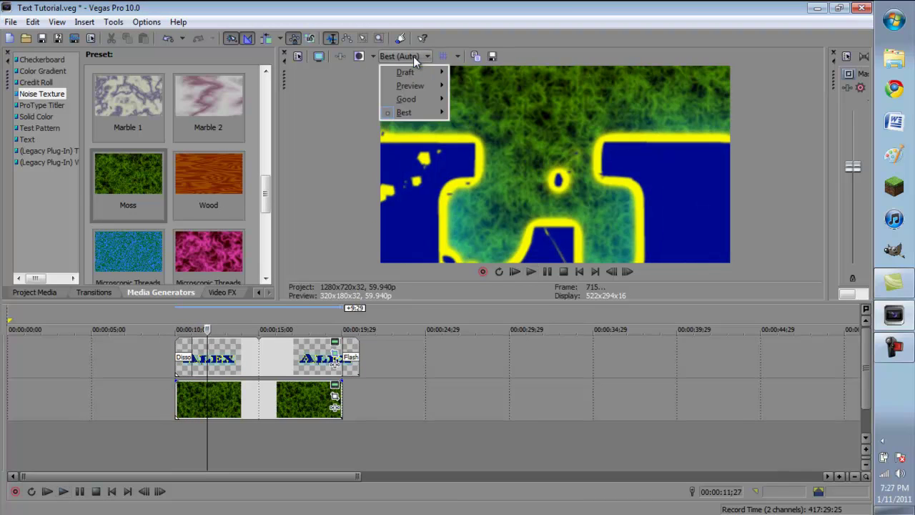
pyautogui.moveTo(426, 71)
pyautogui.click(473, 72)
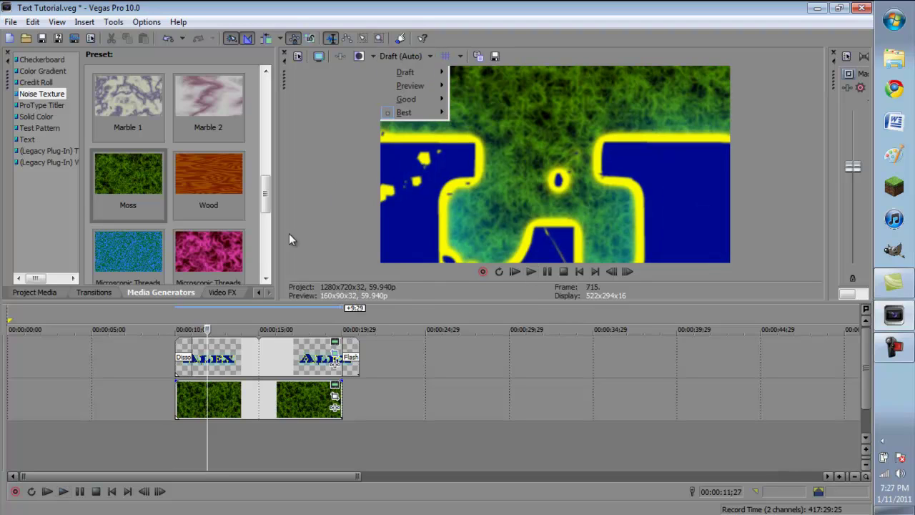
pyautogui.click(166, 376)
pyautogui.click(166, 376)
pyautogui.press('space')
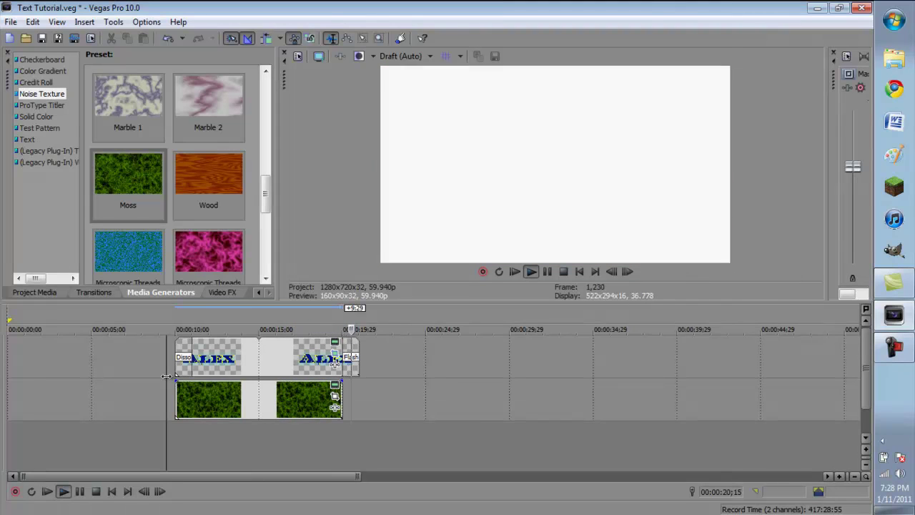
pyautogui.press('space')
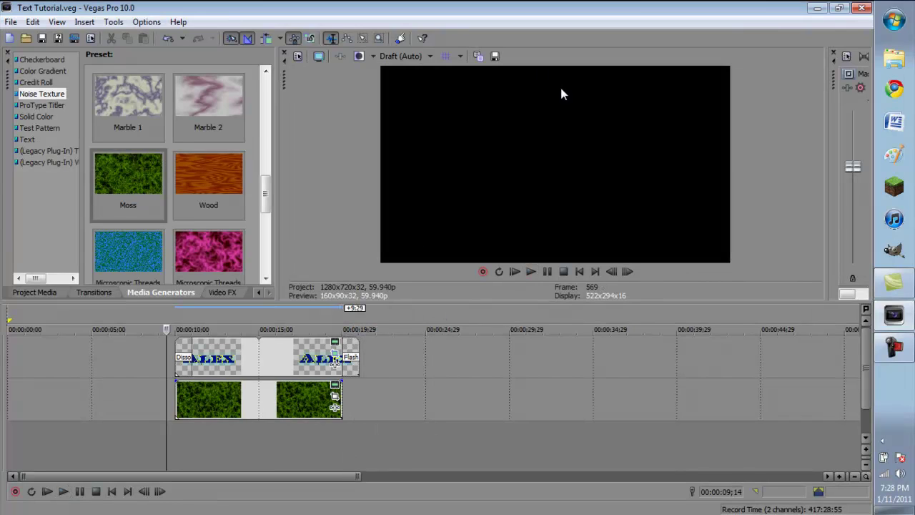
# Restore Best (Auto) preview quality and inspect frames around 16 and 18 seconds.
pyautogui.click(412, 56)
pyautogui.moveTo(436, 113)
pyautogui.click(478, 112)
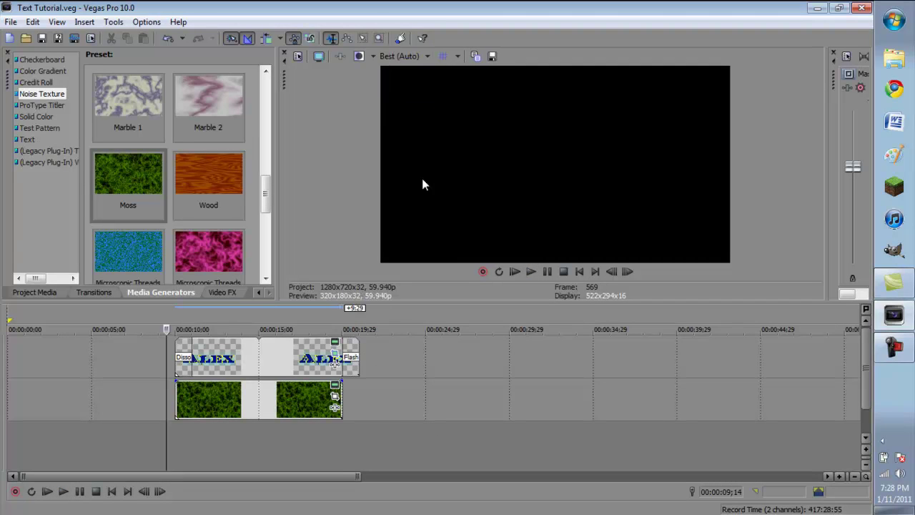
pyautogui.click(256, 361)
pyautogui.click(277, 364)
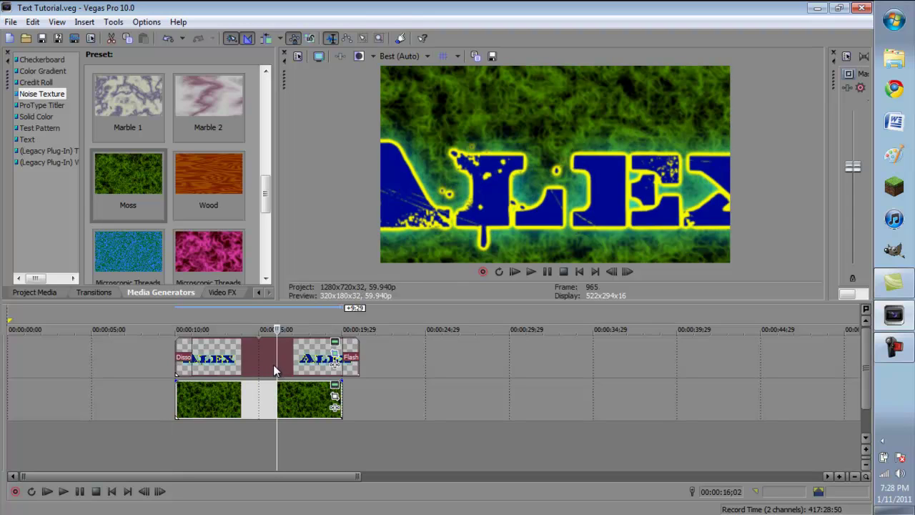
pyautogui.click(311, 364)
pyautogui.click(320, 365)
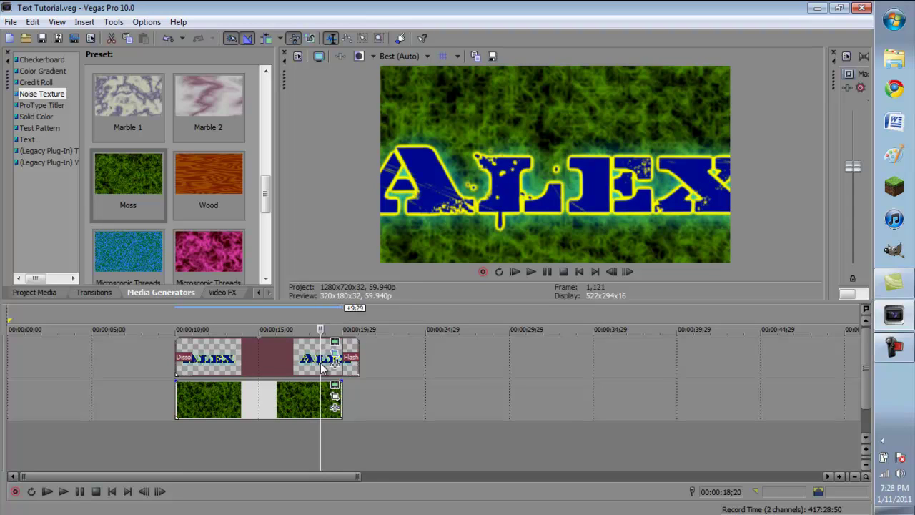